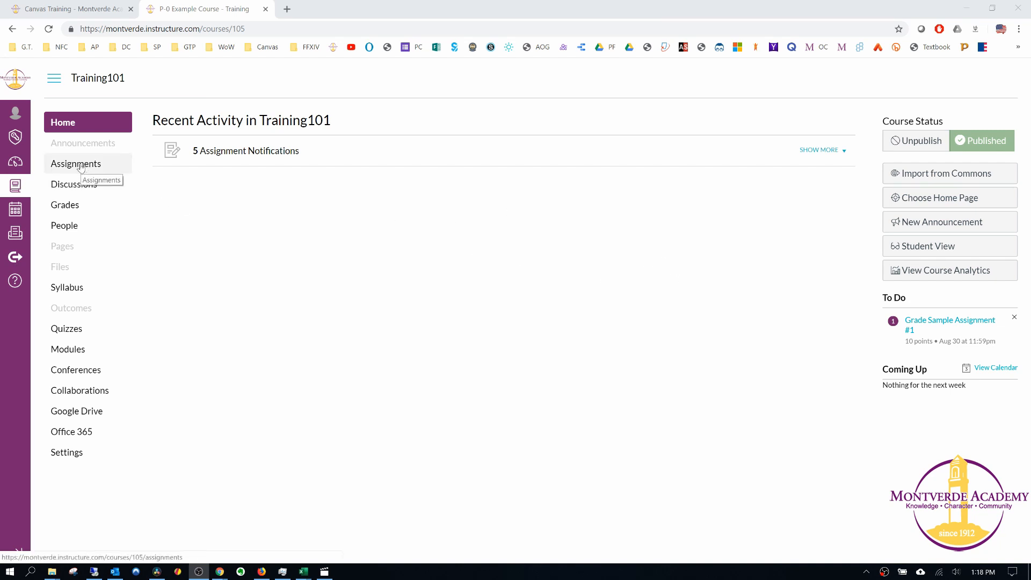
Step: Open the student submission for Sample Assignment #1 in SpeedGrader and skim the submitted document
left_click(75, 165)
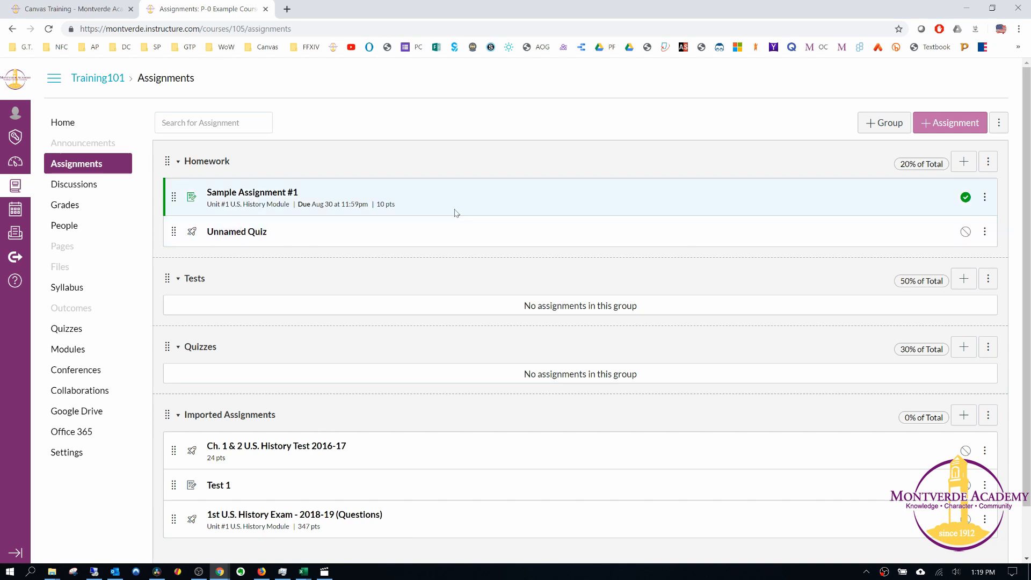
left_click(257, 193)
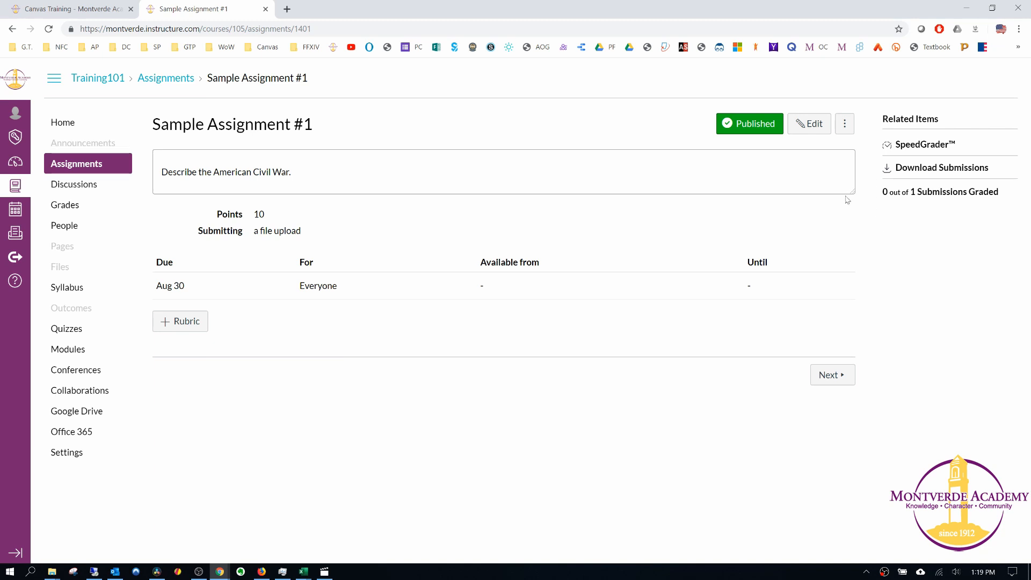
left_click(920, 145)
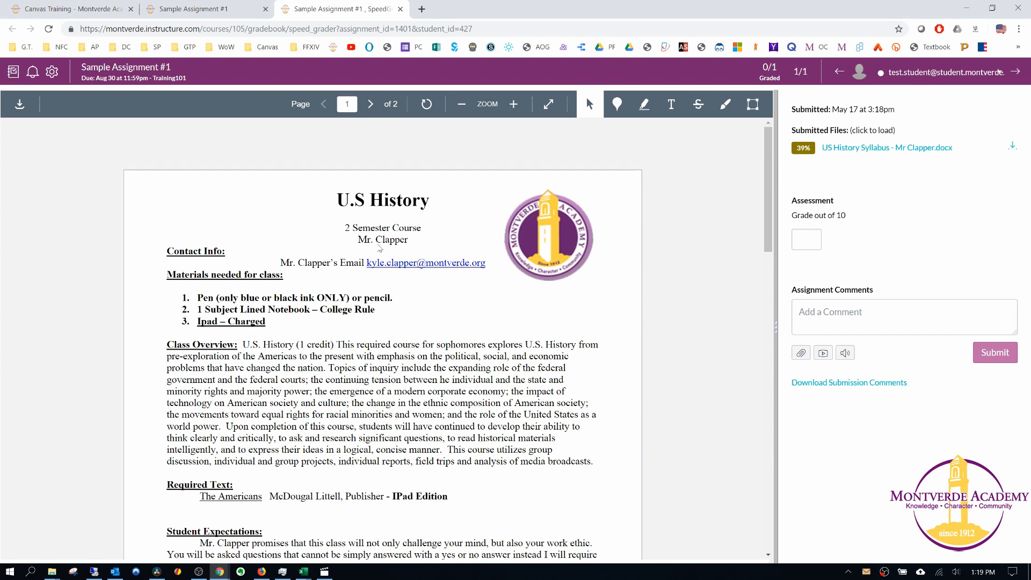
scroll(309, 253, "down", 3)
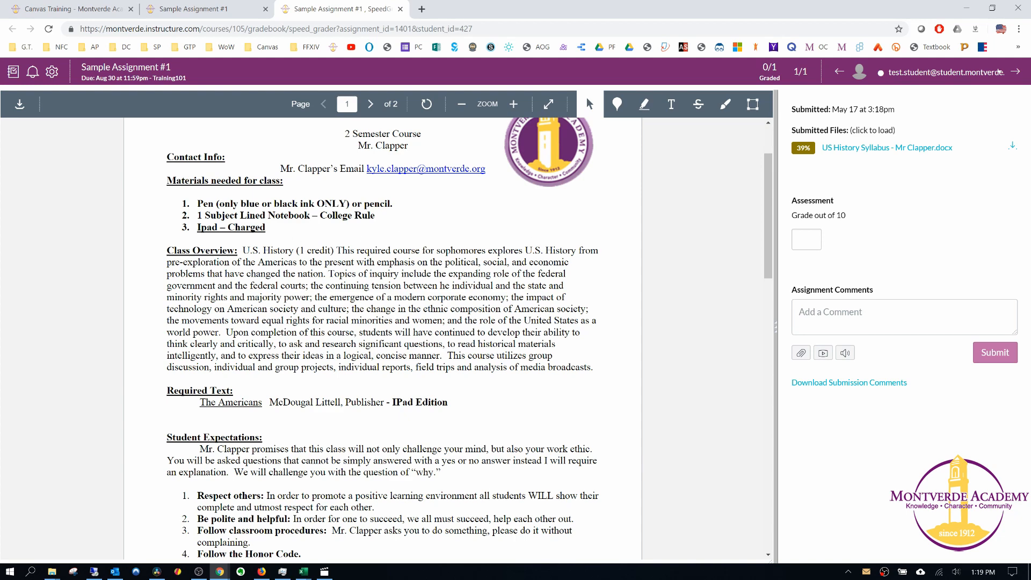
scroll(382, 338, "up", 2)
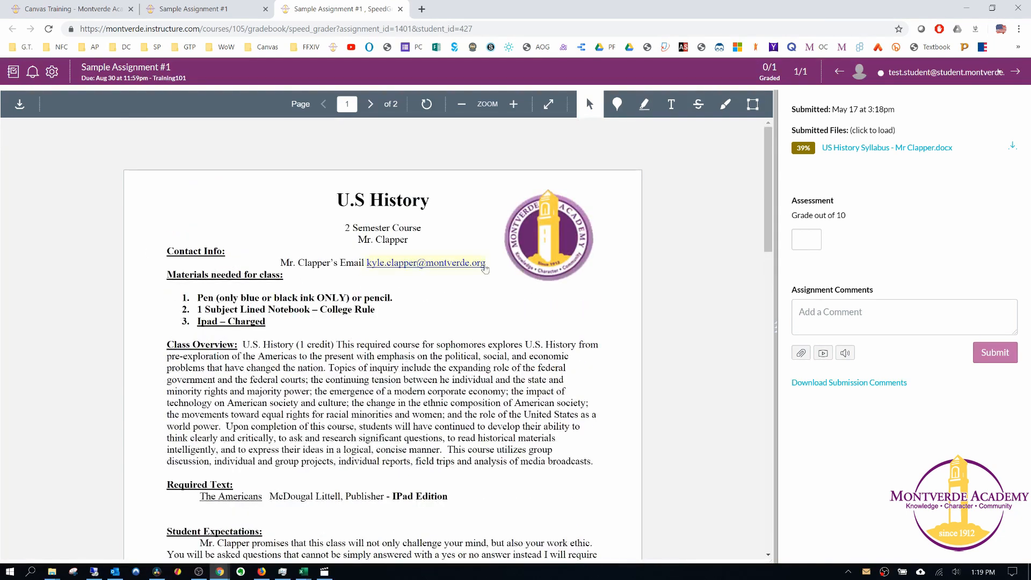
scroll(462, 297, "down", 7)
scroll(461, 297, "up", 6)
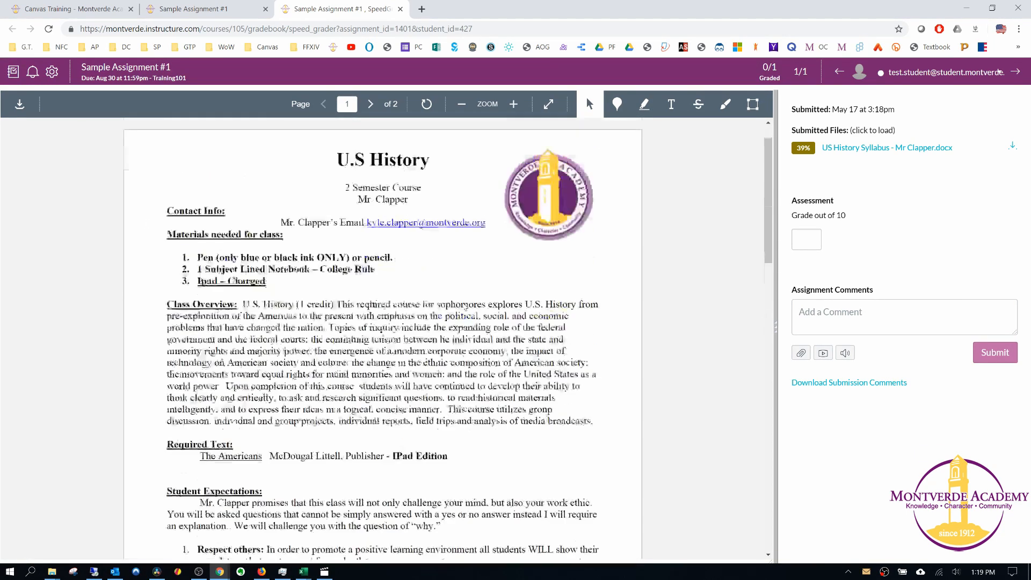
scroll(500, 321, "up", 1)
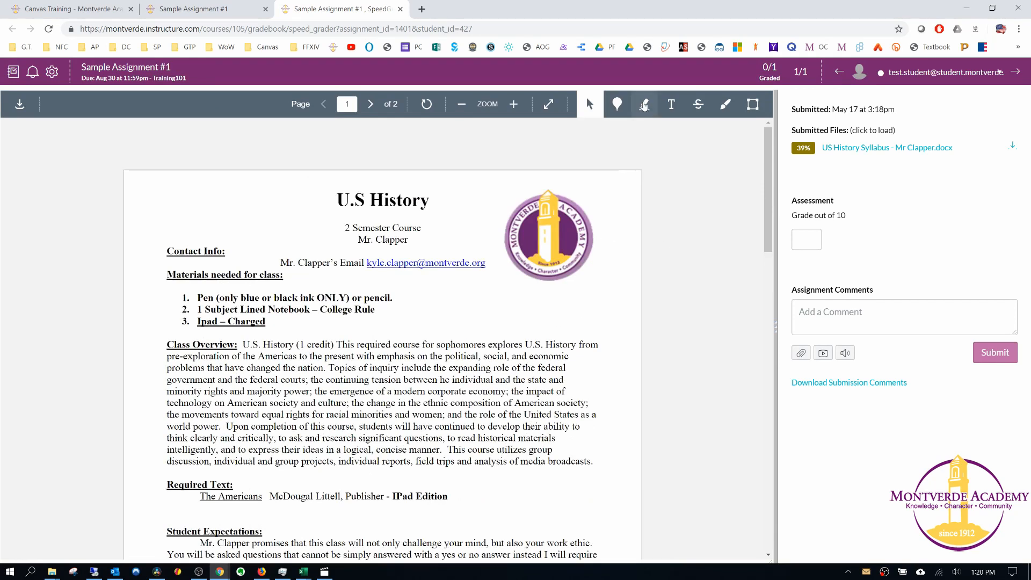
Step: Highlight "Topics of inquiry include the" in yellow in the Class Overview and add the text note "Great Job!" below the logo
left_click(644, 105)
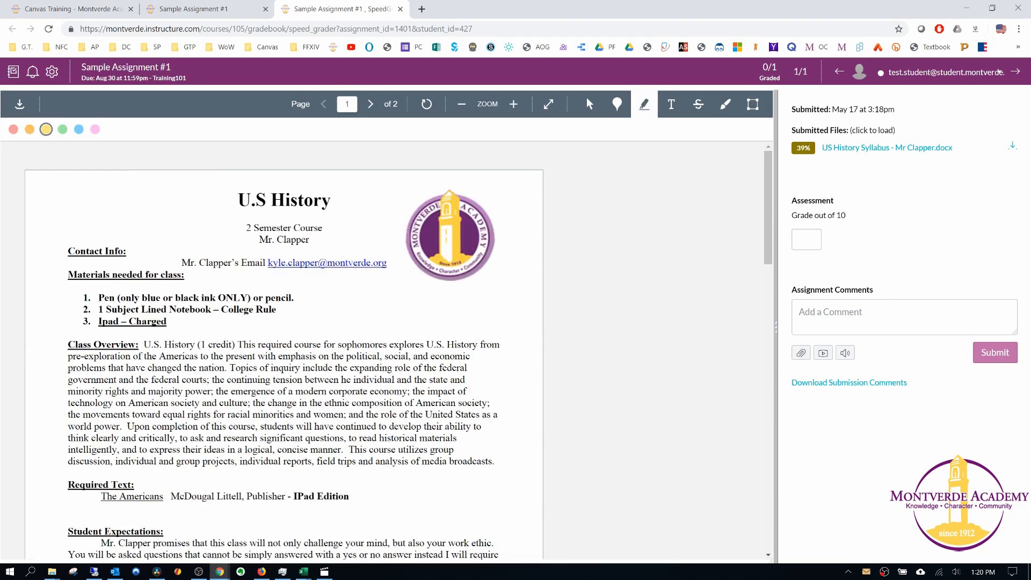
left_click_drag(207, 368, 349, 368)
left_click(671, 104)
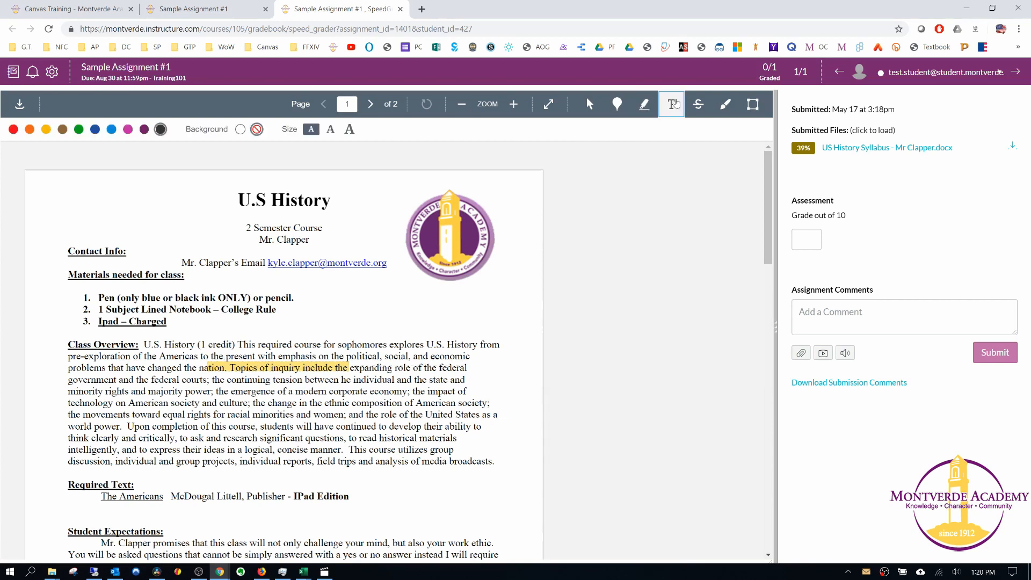
left_click(417, 307)
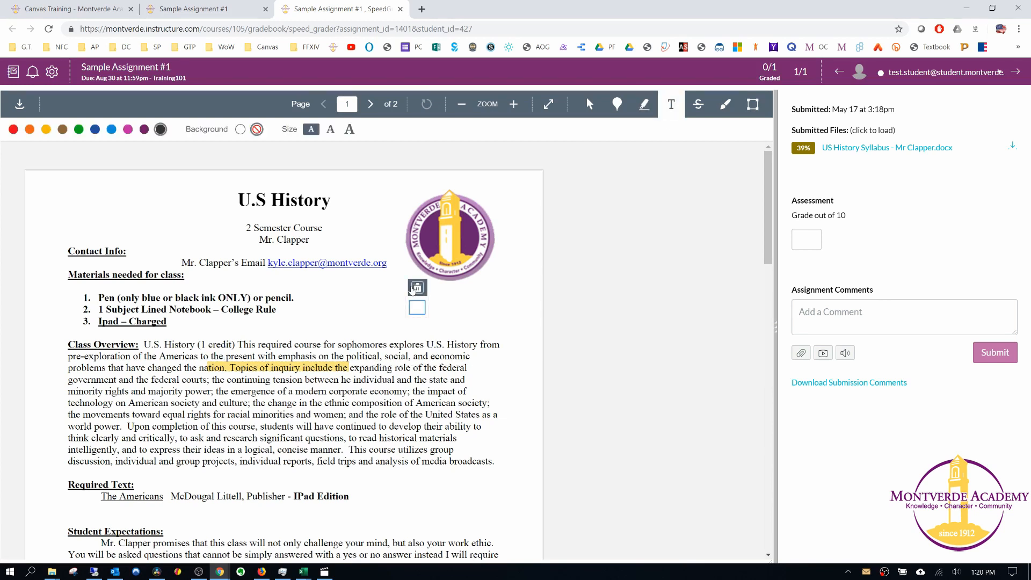
type("Great Job!")
left_click(647, 221)
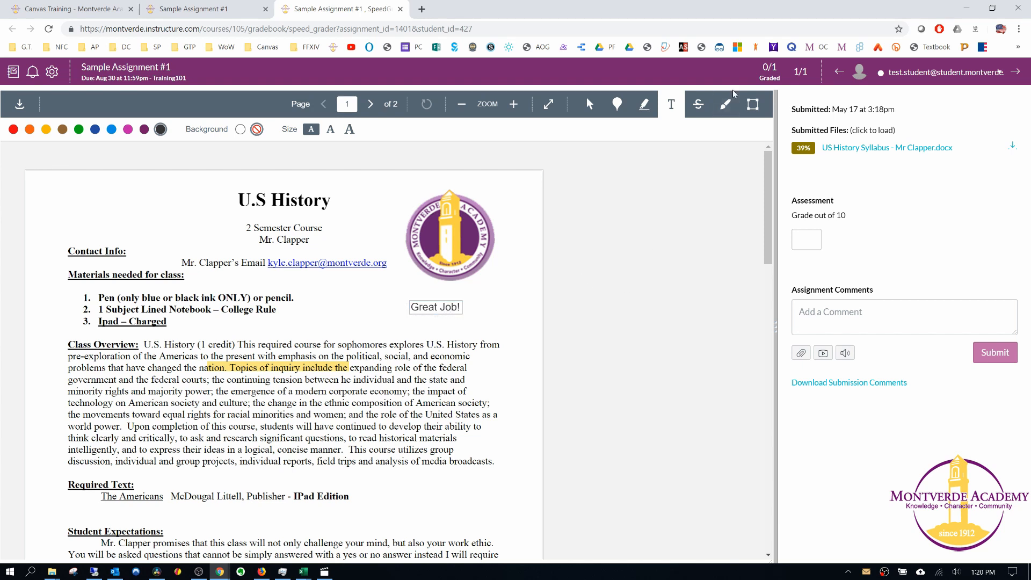
Step: Draw a freehand blue scribble over the U.S History heading and contact lines of the submission
left_click(726, 103)
mouse_move(366, 236)
left_mouse_down()
mouse_move(393, 190)
mouse_move(263, 272)
left_mouse_up()
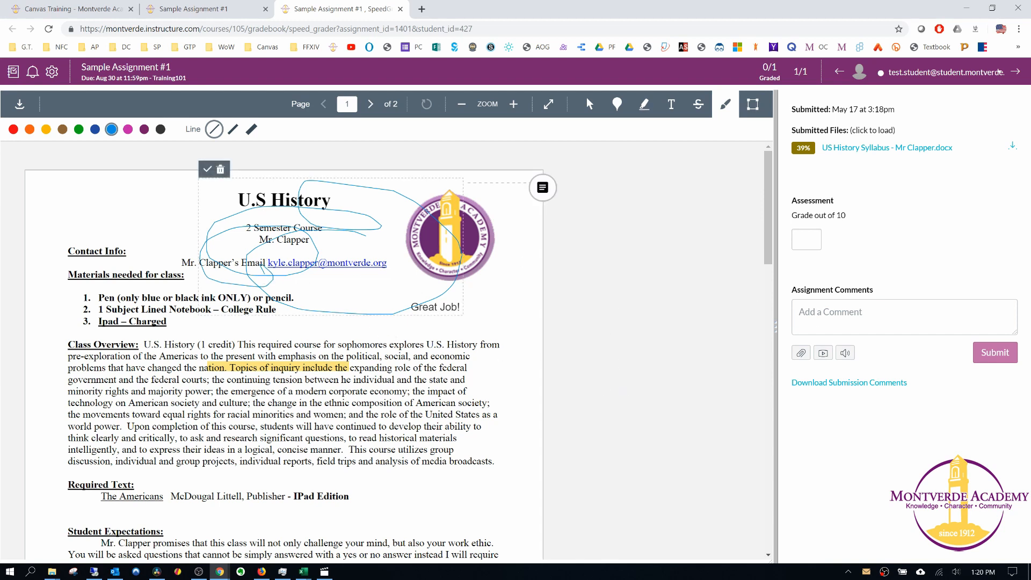
Step: Enter a grade of 10 for the Sample Assignment #1 submission
left_click(837, 328)
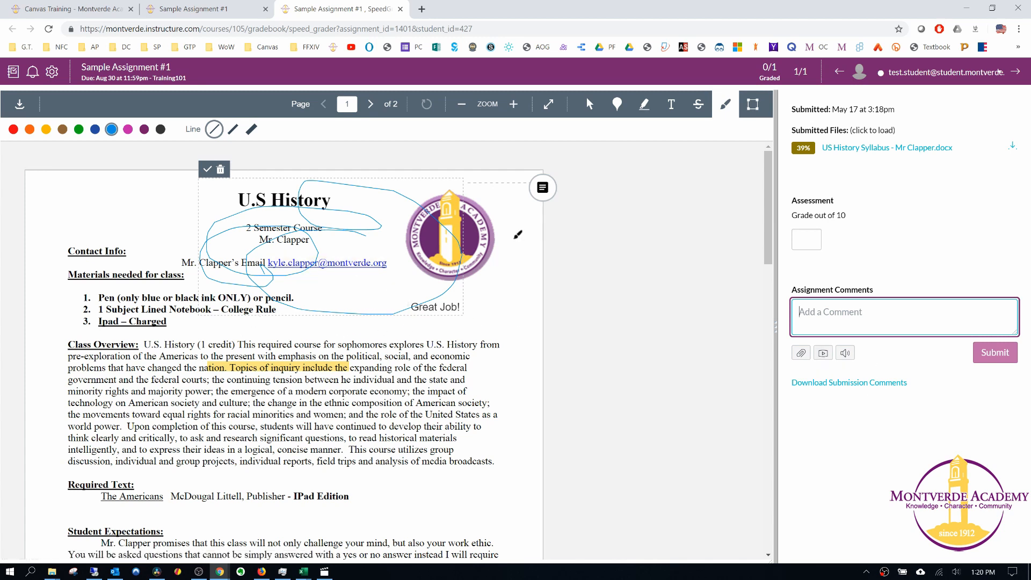
scroll(369, 326, "down", 2)
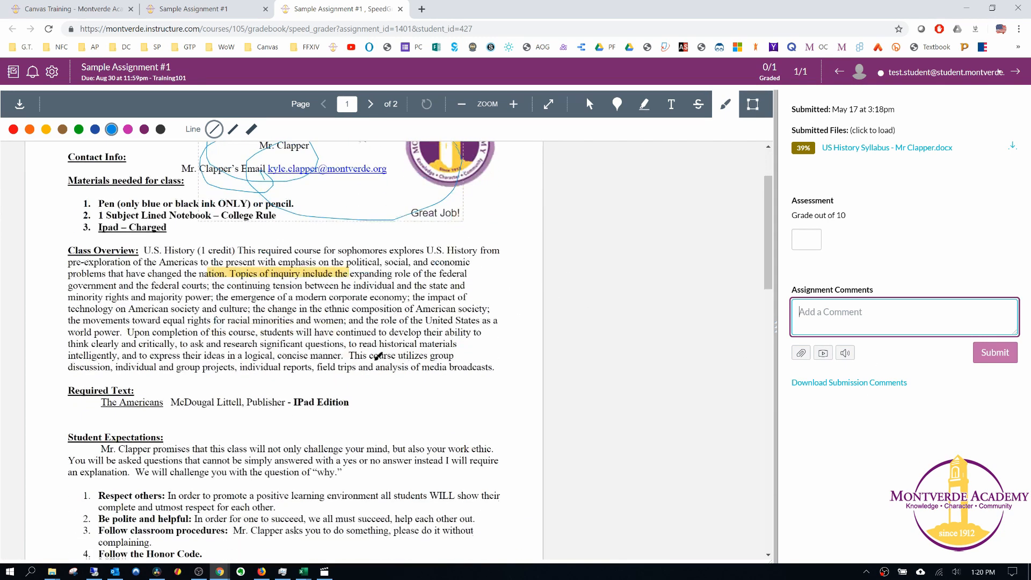
scroll(379, 357, "up", 2)
left_click(806, 239)
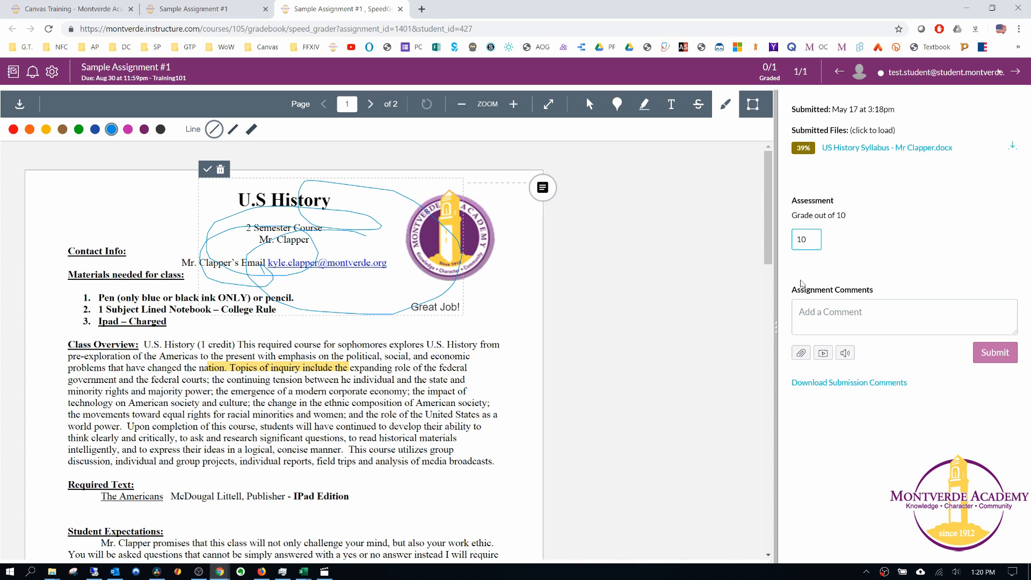
key("Return")
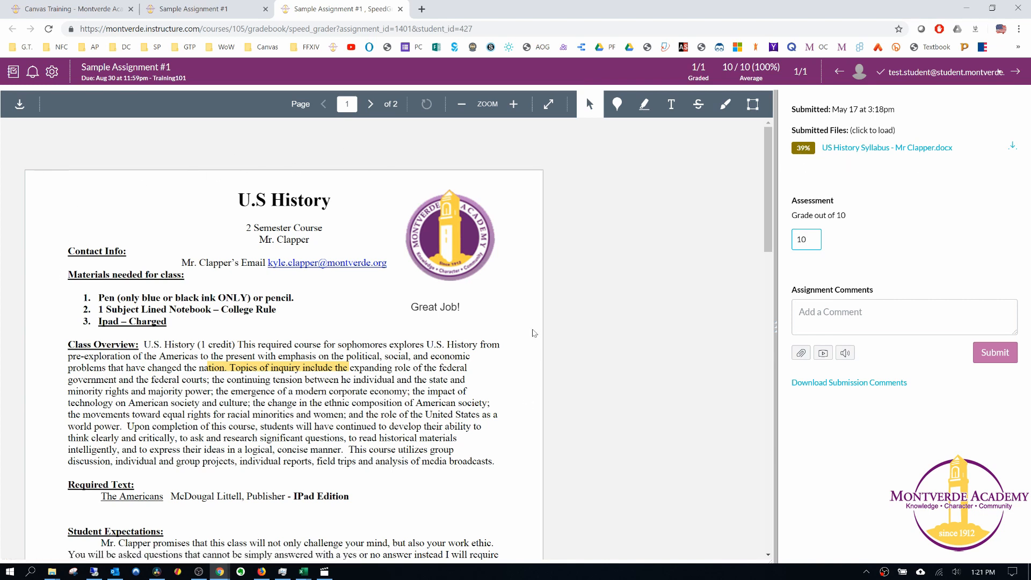
Step: Open the submission's similarity report and examine its Match Overview, the marked passages and the montverde.org source match
left_click(802, 149)
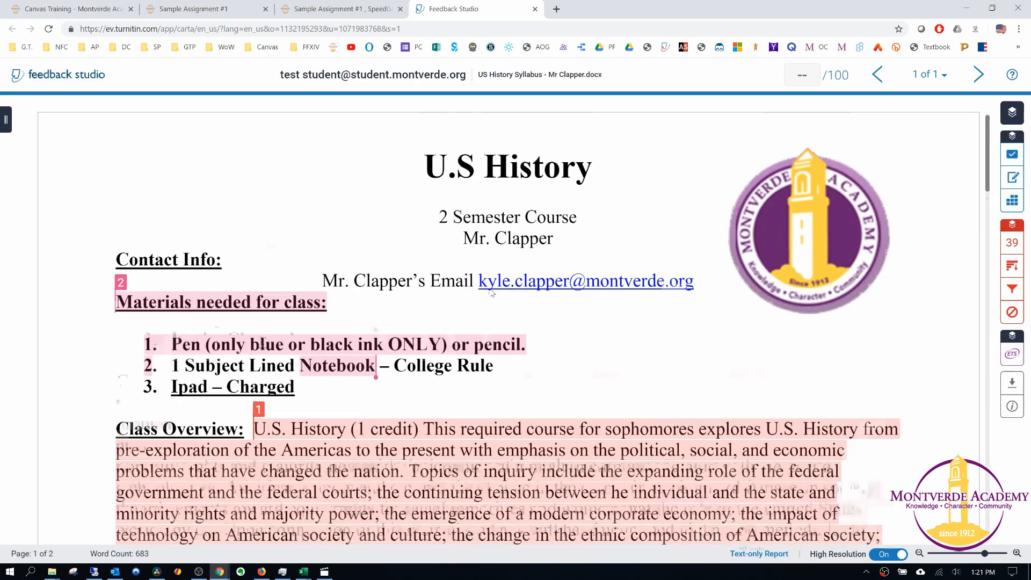
scroll(489, 290, "down", 7)
scroll(489, 291, "down", 7)
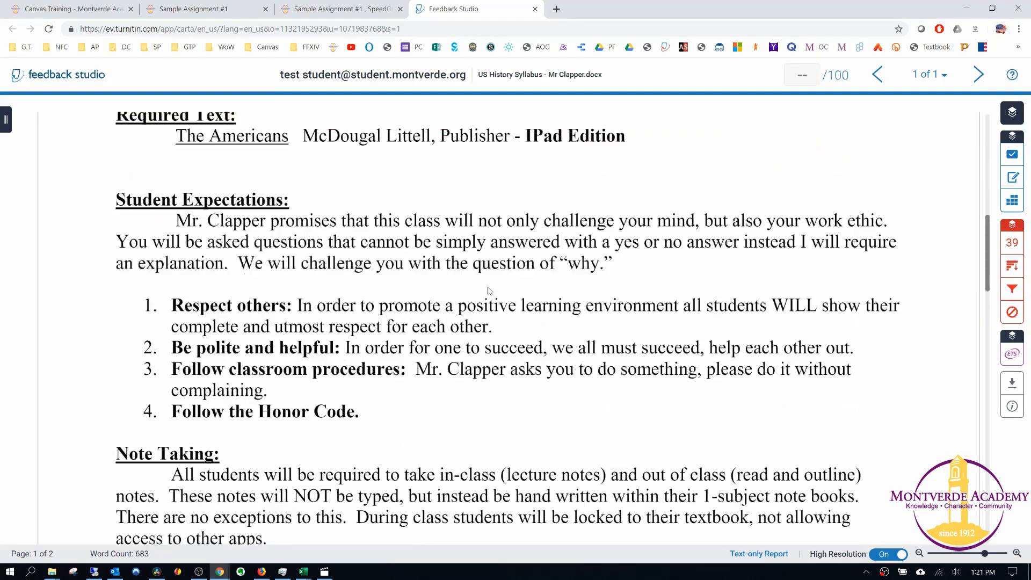
left_click(1012, 243)
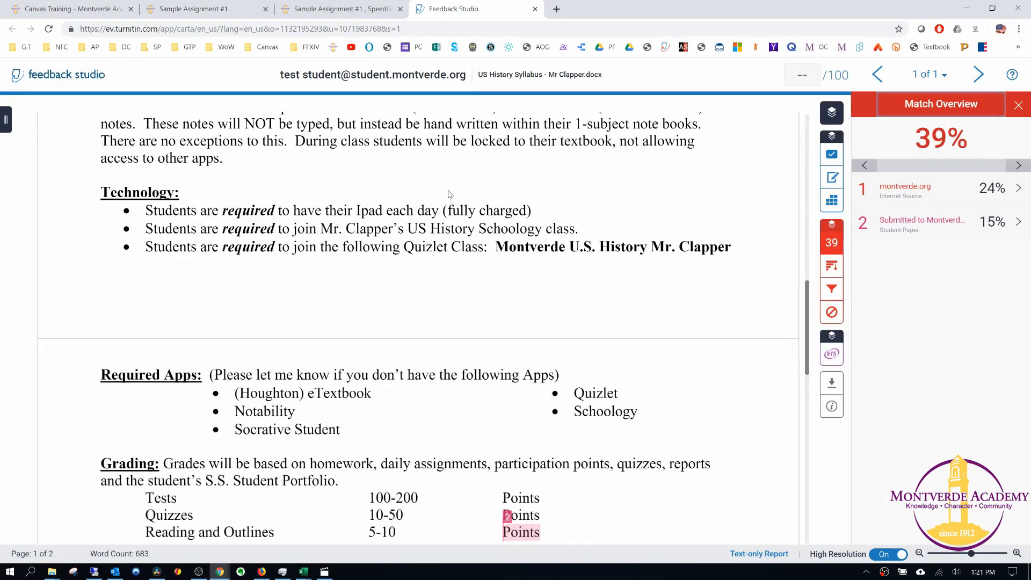
scroll(449, 194, "up", 4)
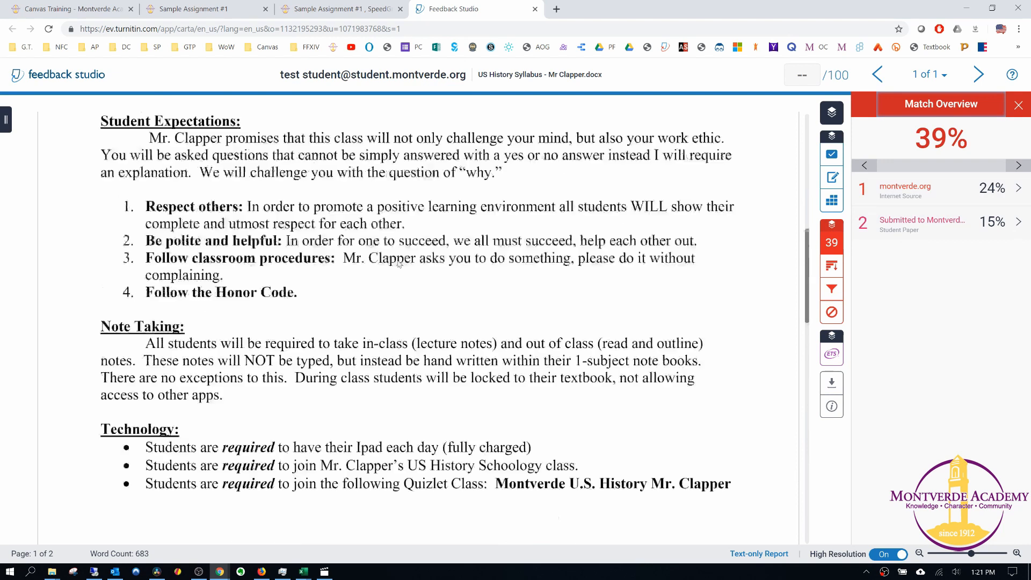
scroll(399, 263, "up", 10)
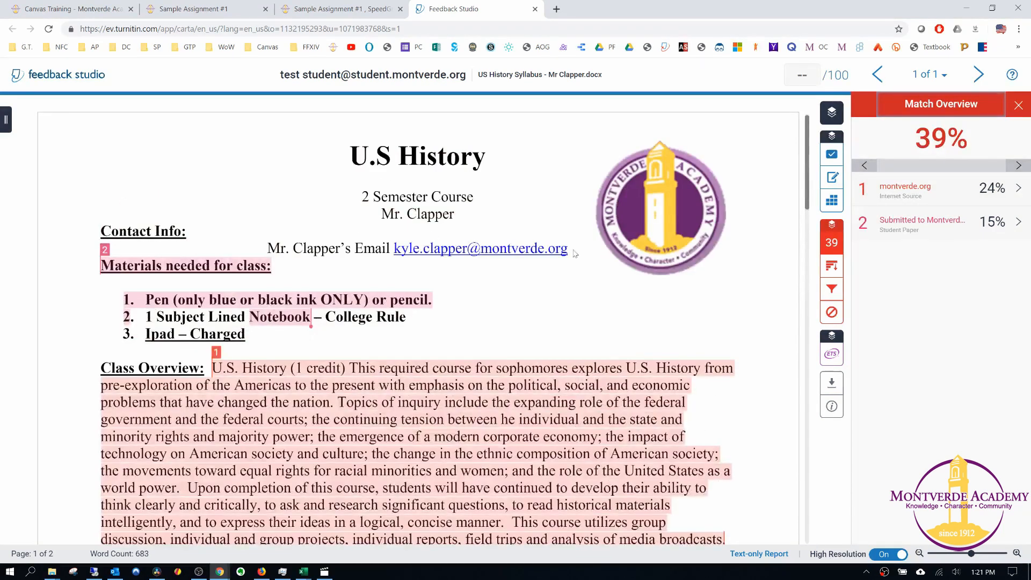
left_click(900, 191)
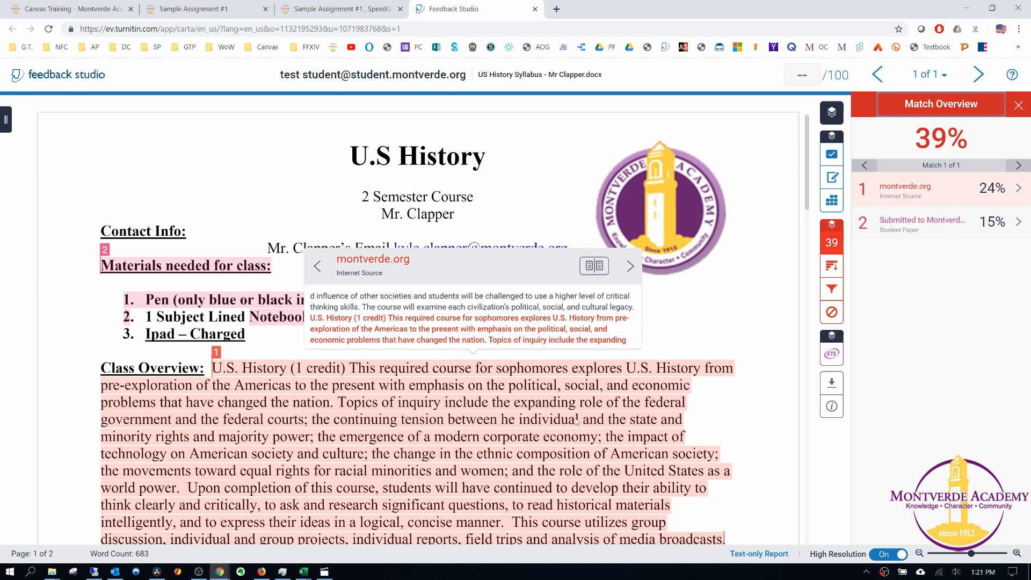
Step: Return to the Sample Assignment #1 page, close SpeedGrader and open the course gradebook
left_click(338, 9)
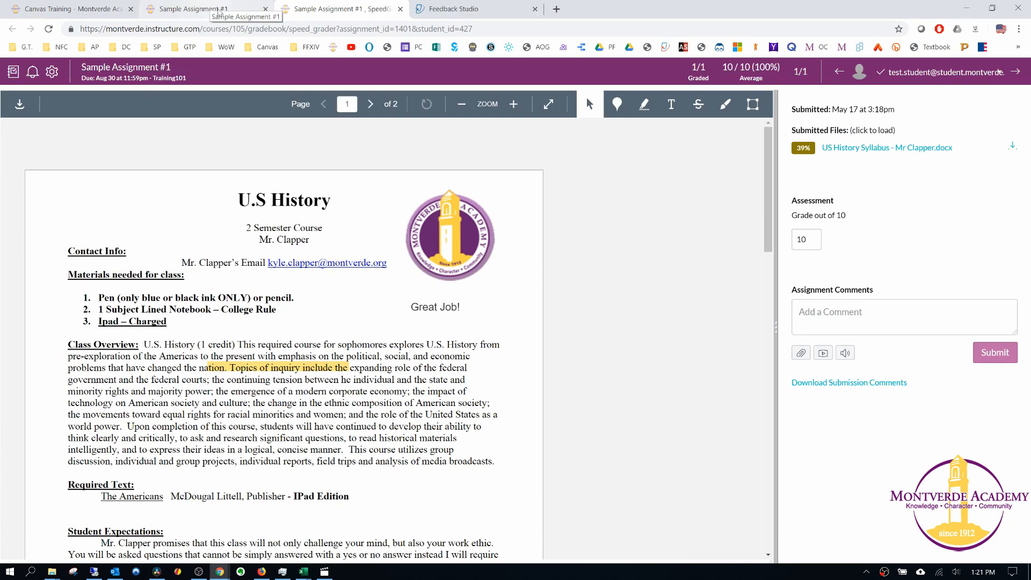
left_click(256, 12)
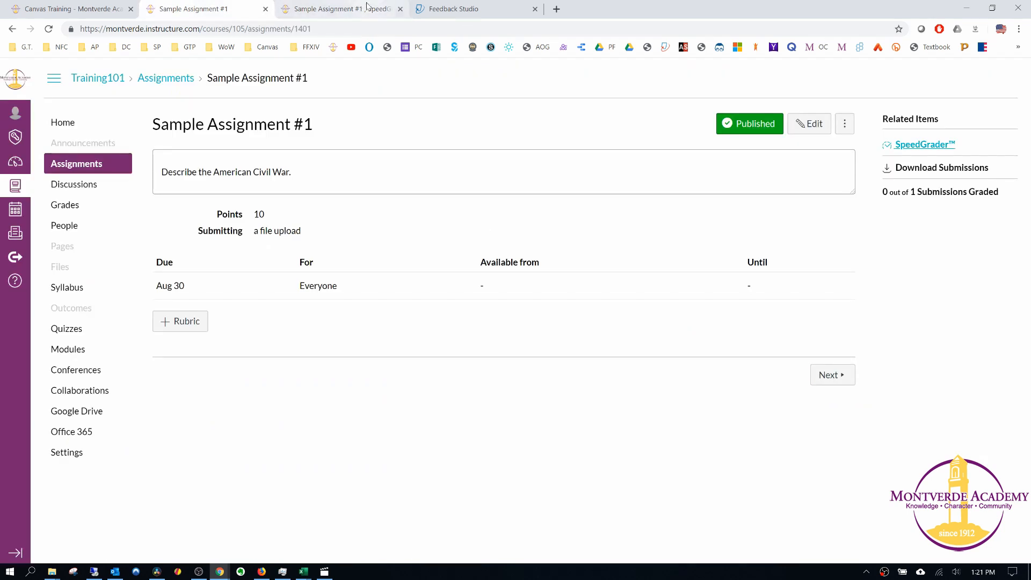
left_click(400, 9)
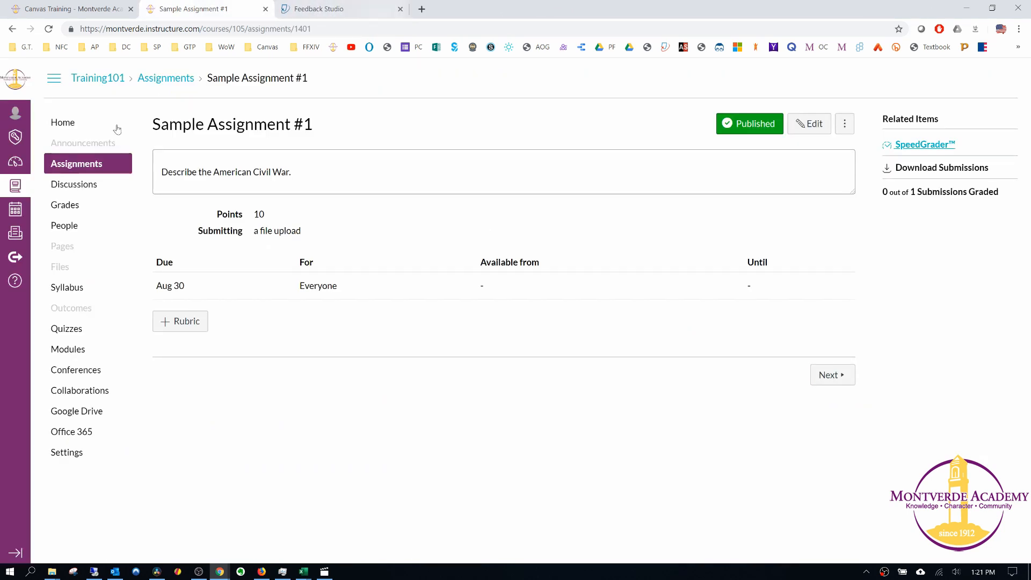
left_click(63, 209)
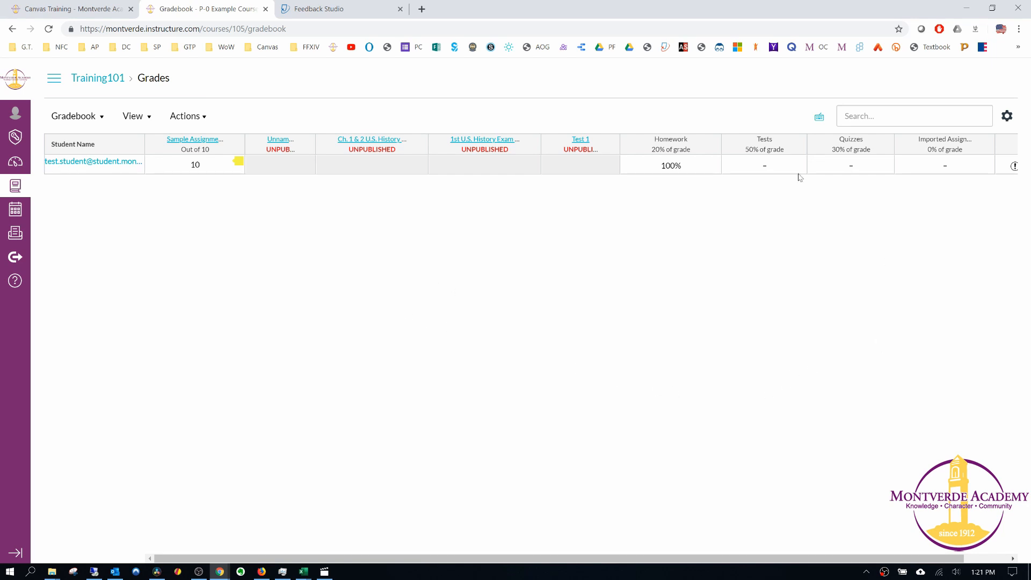
Step: Add the Assignment Groups filter to the gradebook view
left_click(145, 117)
mouse_move(145, 167)
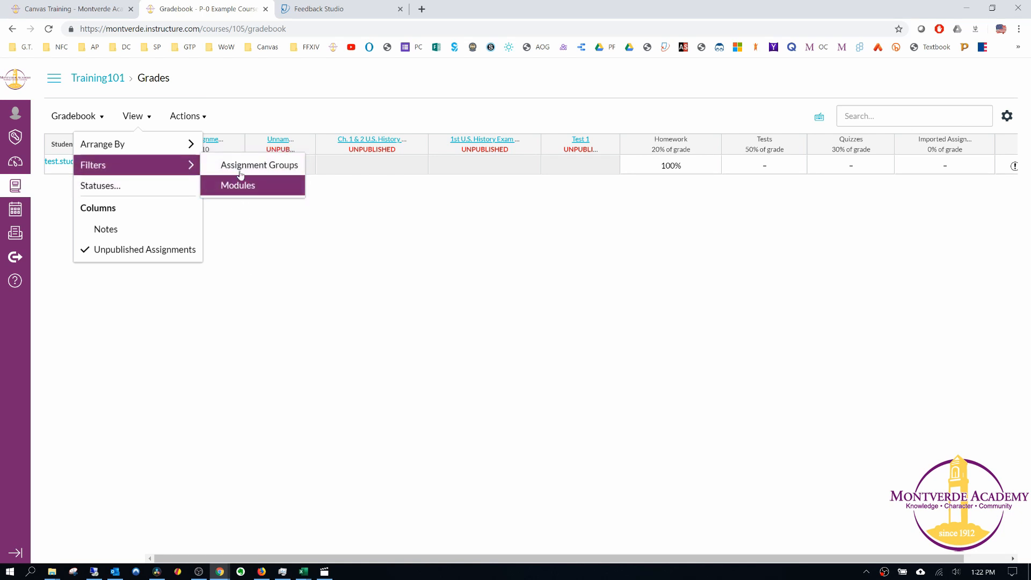
left_click(268, 171)
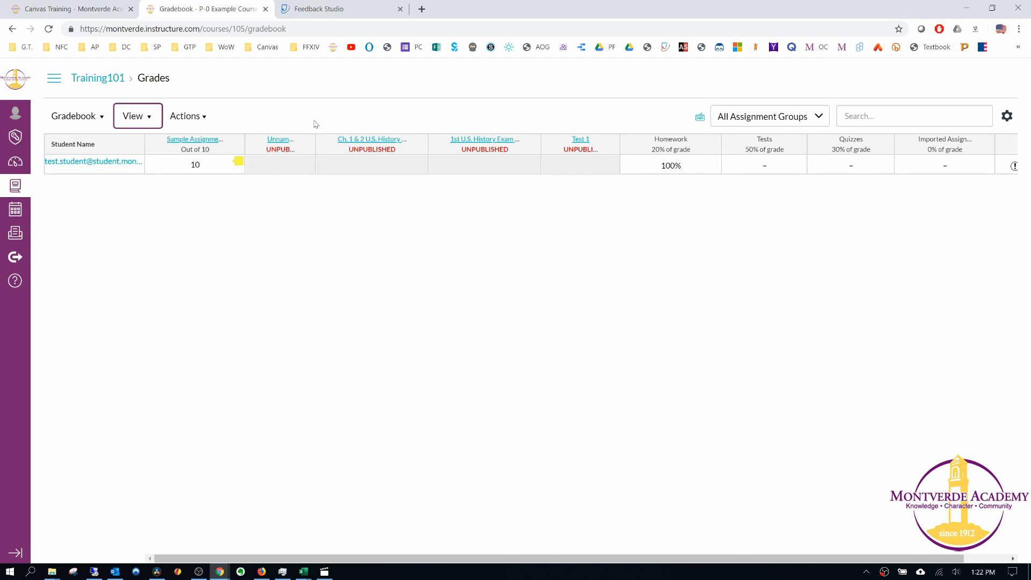
left_click(139, 117)
mouse_move(118, 165)
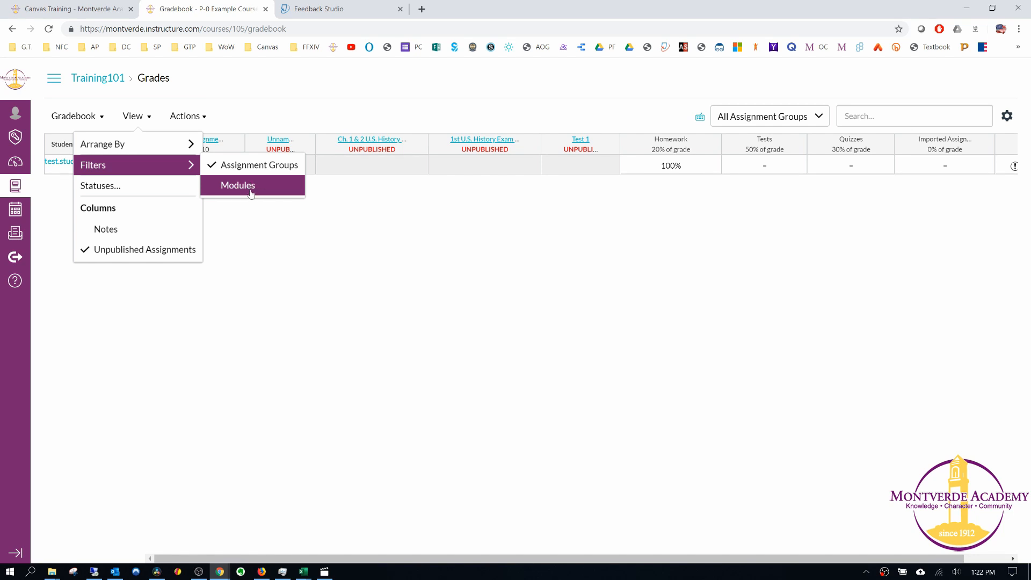
left_click(518, 357)
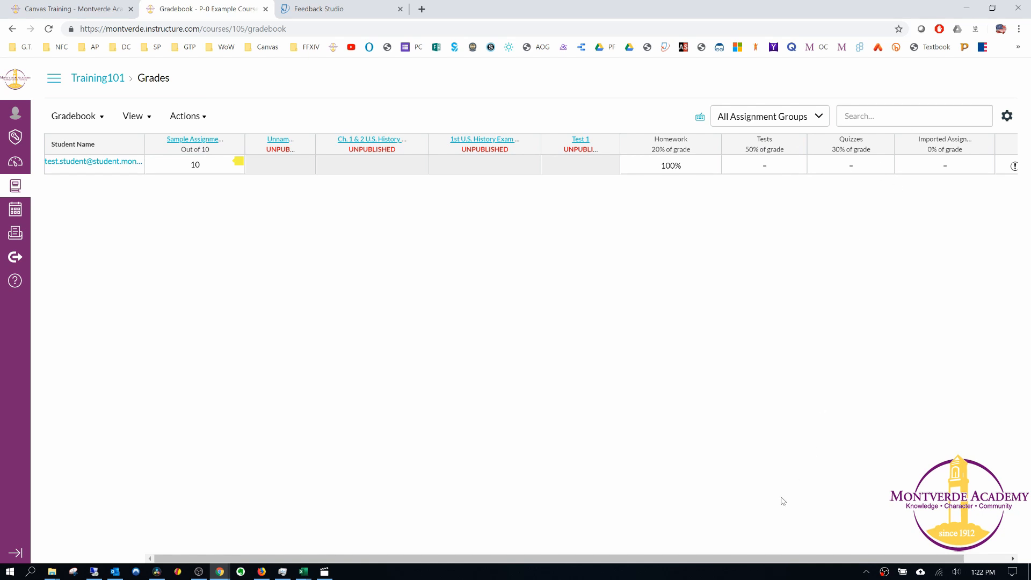
Step: Move the gradebook's Total column directly after the Student Name column, ahead of Sample Assignment #1
left_click_drag(774, 556, 818, 556)
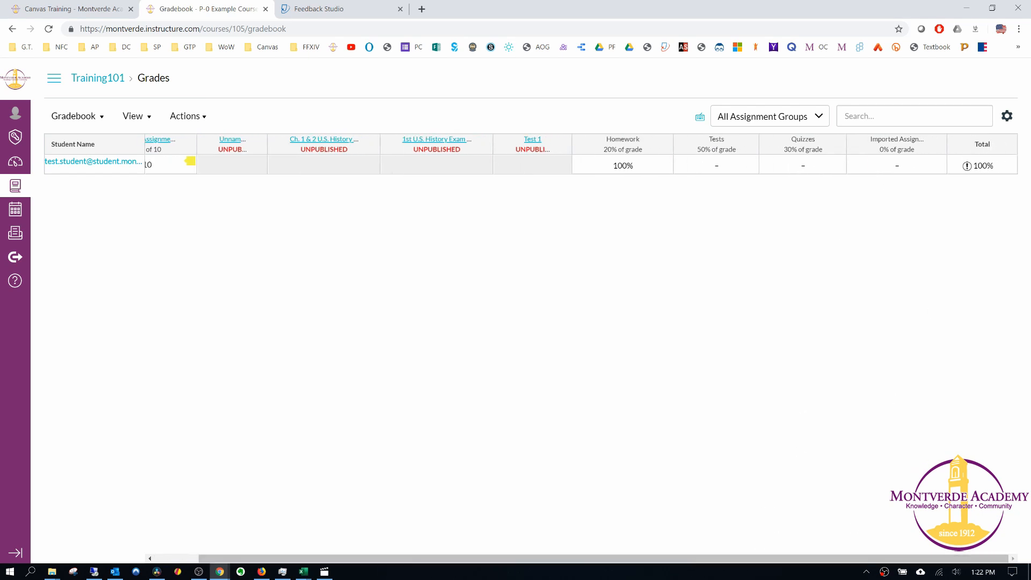
left_click_drag(984, 149, 235, 168)
left_click_drag(630, 558, 569, 558)
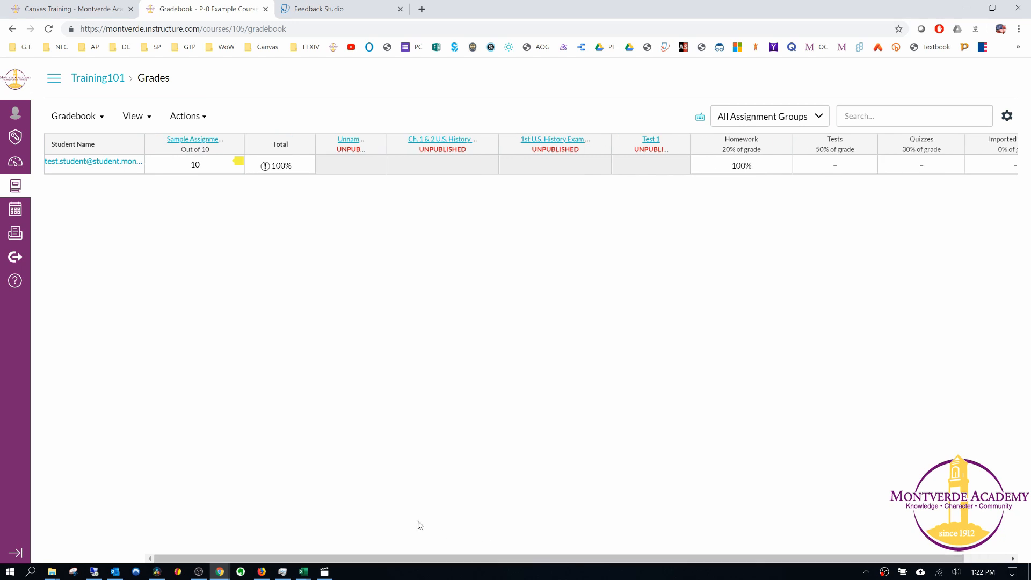
left_click_drag(279, 145, 181, 146)
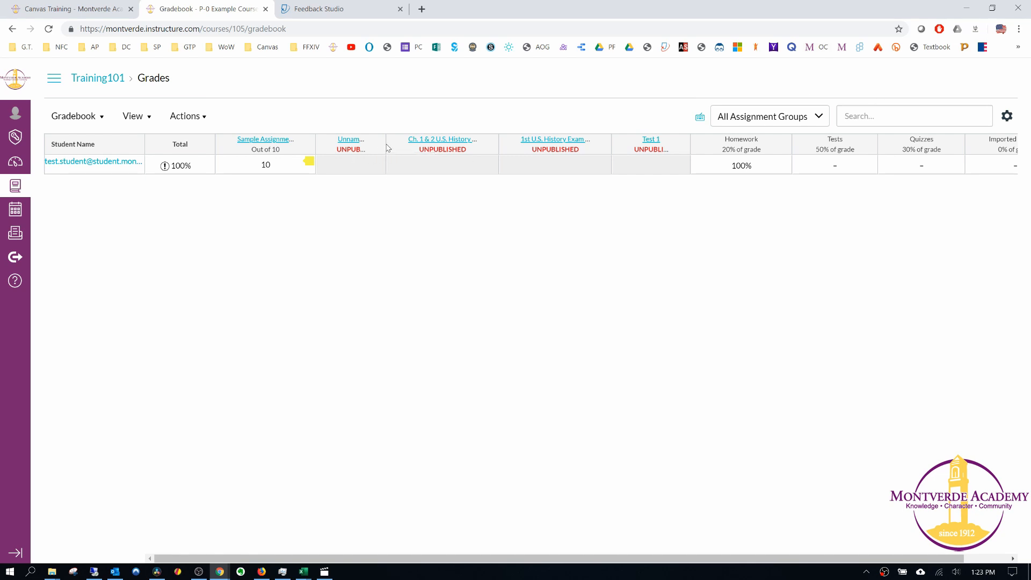
Step: Narrow the unnamed assignment's column slightly, and inspect the student's Sample Assignment #1 grade, status and comment details
mouse_move(386, 148)
left_mouse_down()
mouse_move(356, 145)
mouse_move(384, 145)
left_mouse_up()
left_click(354, 168)
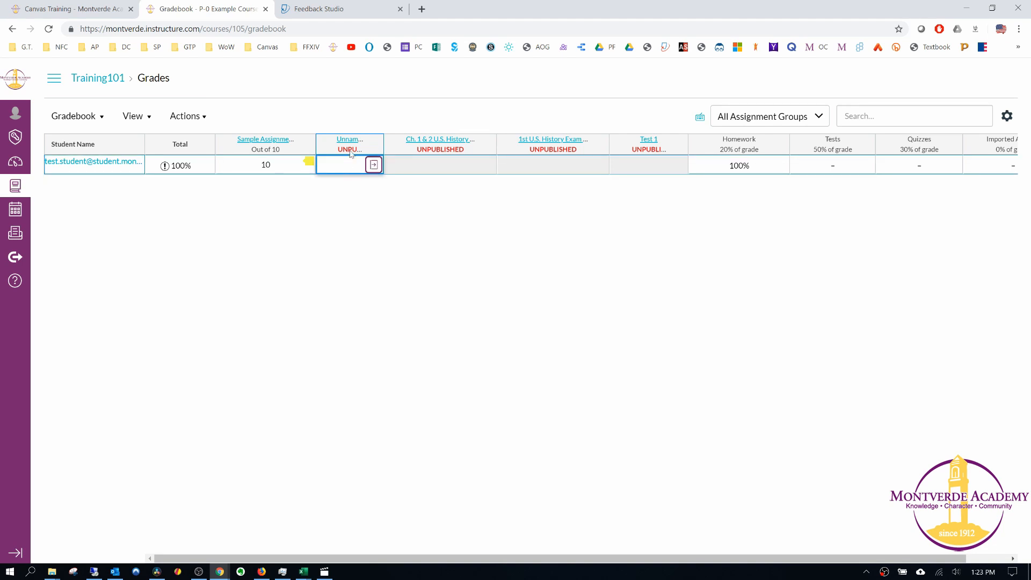
left_click(275, 168)
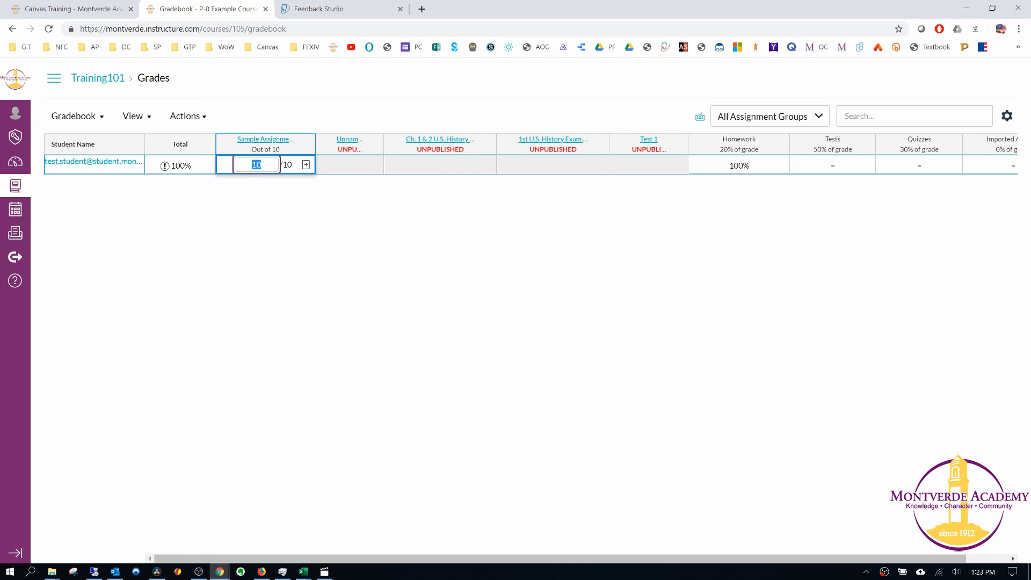
left_click(306, 165)
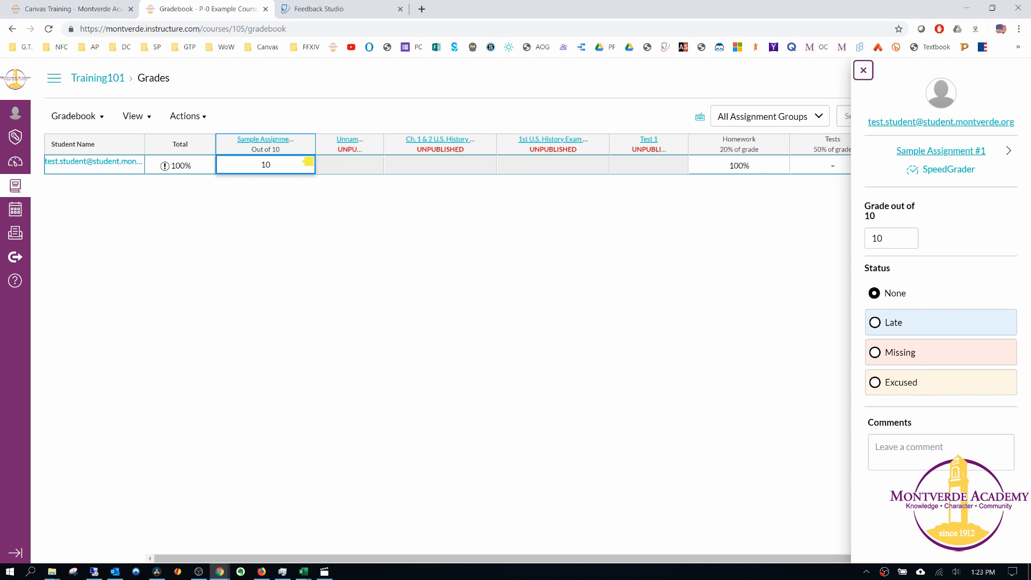
left_click(458, 331)
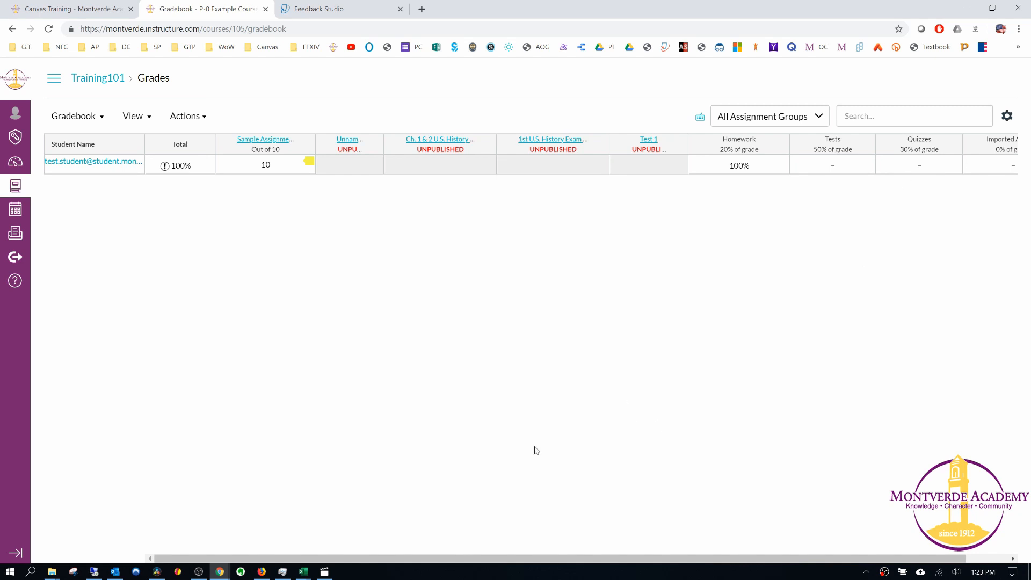
Step: Move the Ch. 1 & 2 U.S. History column directly after the Test 1 column, ahead of Homework
left_click_drag(488, 559, 531, 561)
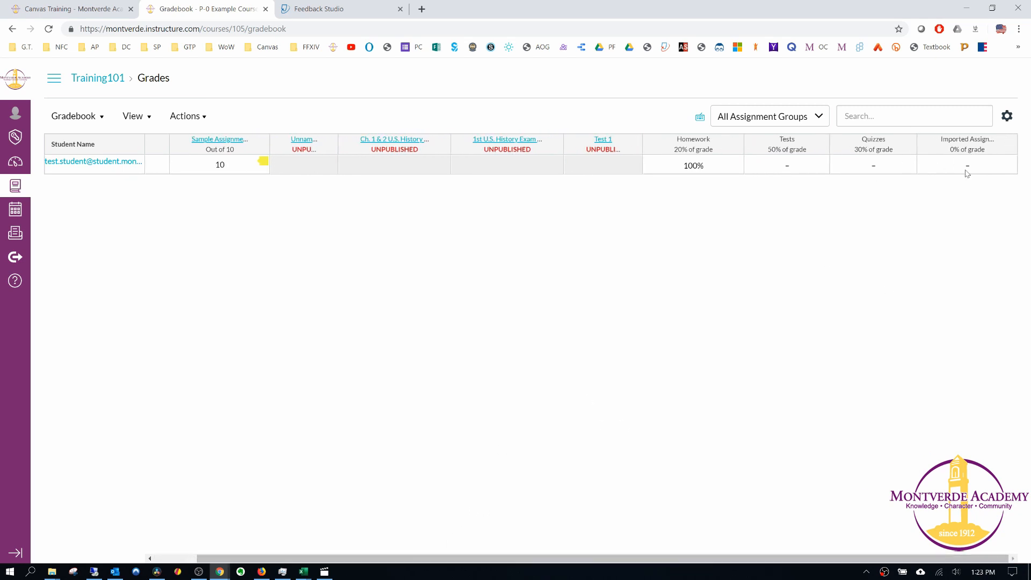
left_click_drag(682, 560, 591, 561)
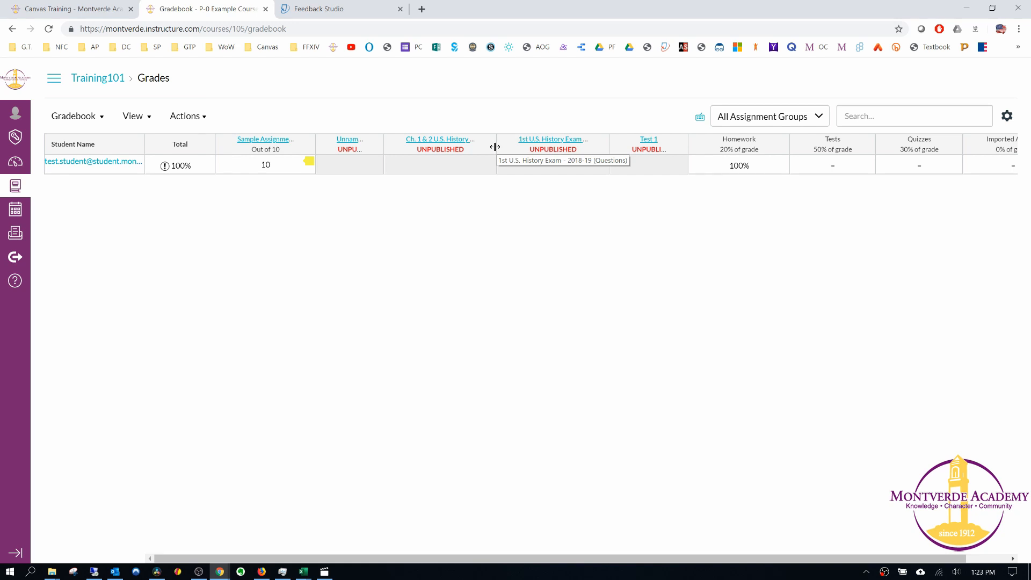
left_click_drag(495, 147, 540, 154)
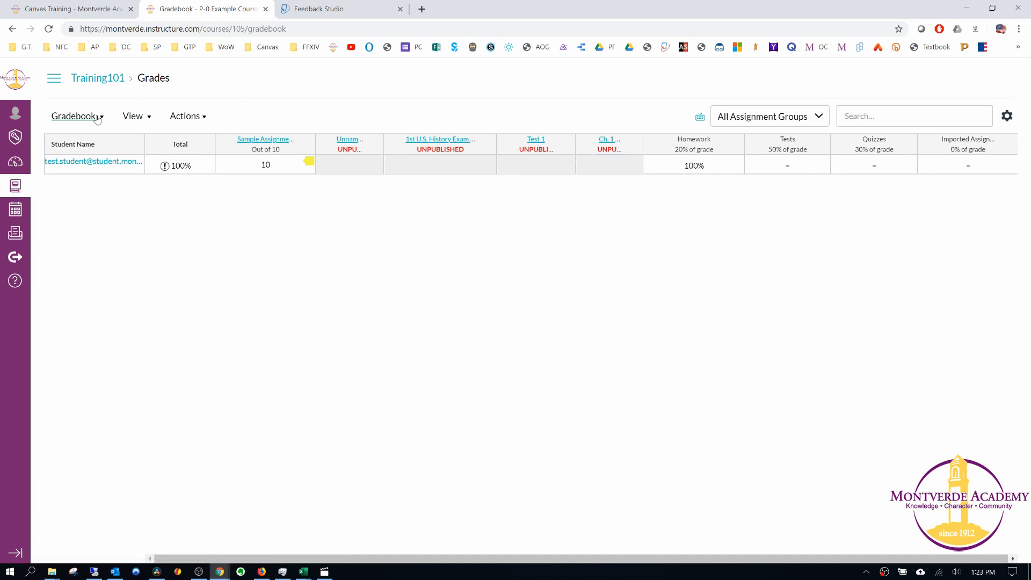
Step: Examine the gradebook's alternative views, import and export options, assignment group choices and available filters
left_click(75, 116)
left_click(714, 293)
left_click(185, 116)
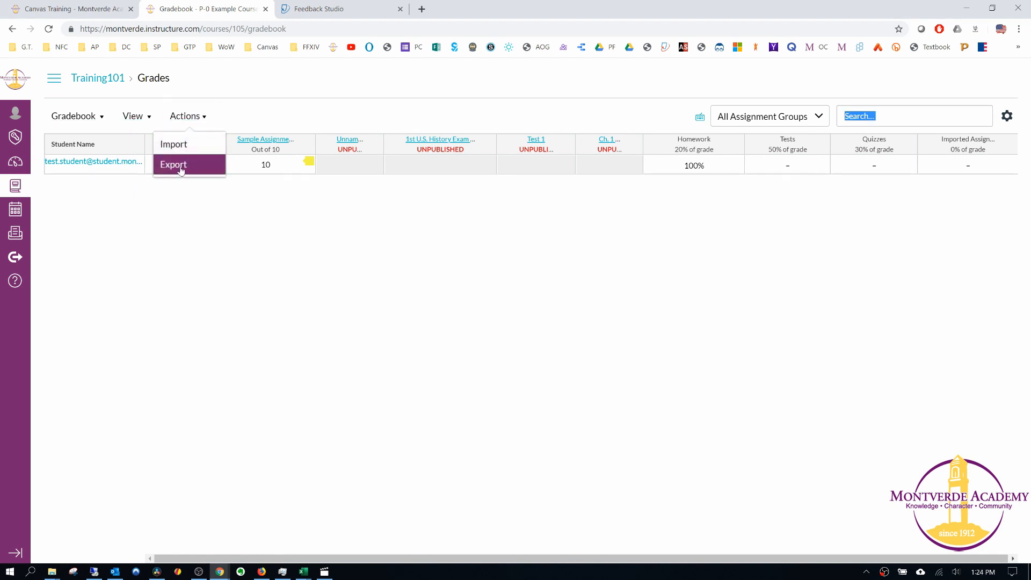
left_click(465, 335)
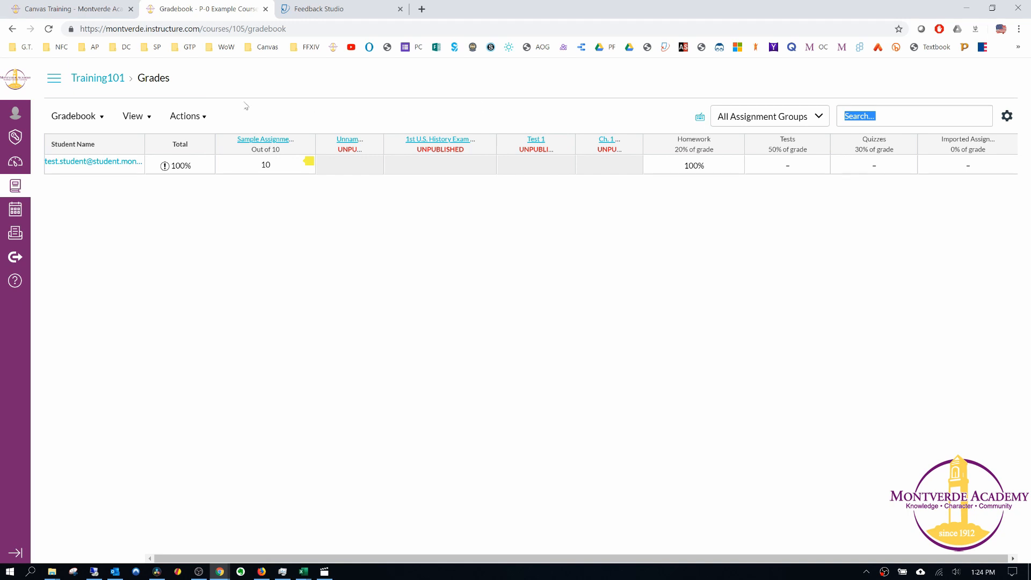
left_click(799, 117)
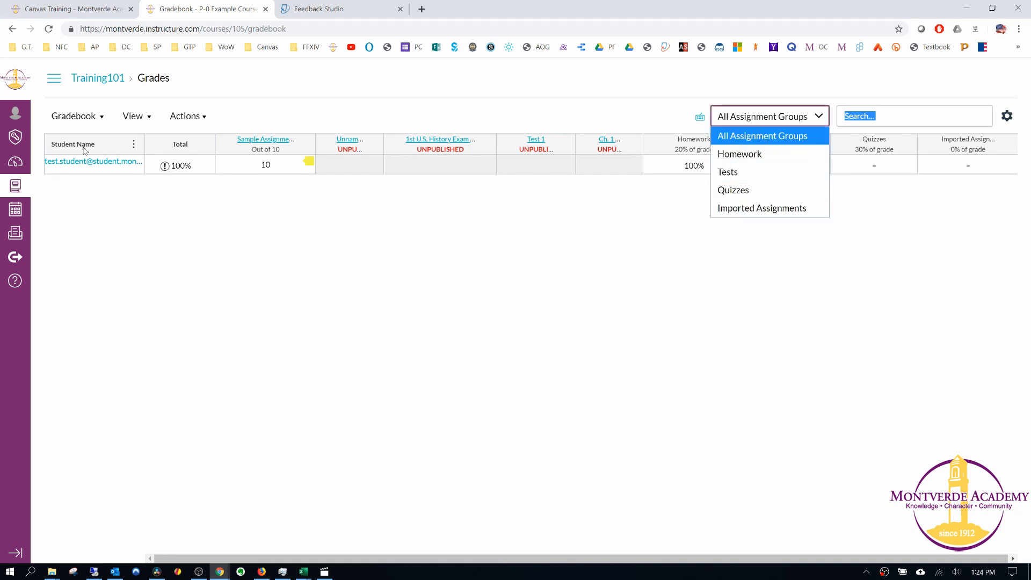
left_click(133, 116)
left_click(82, 117)
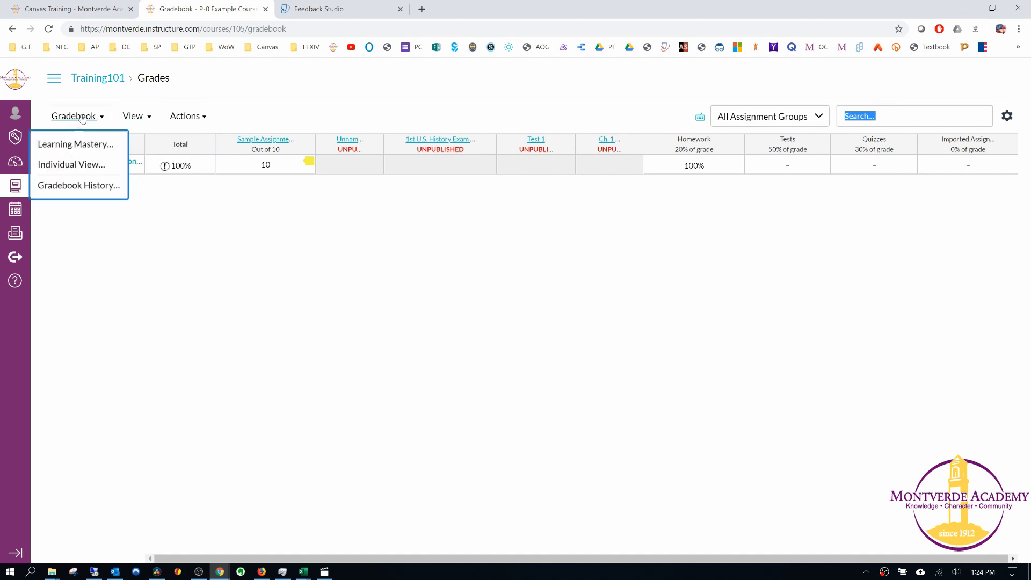
left_click(138, 116)
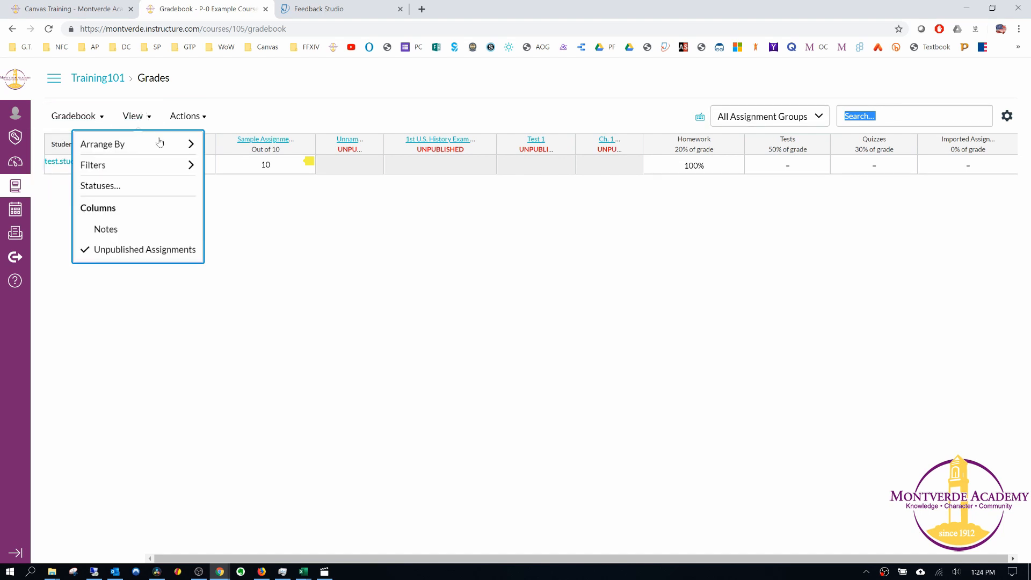
mouse_move(163, 160)
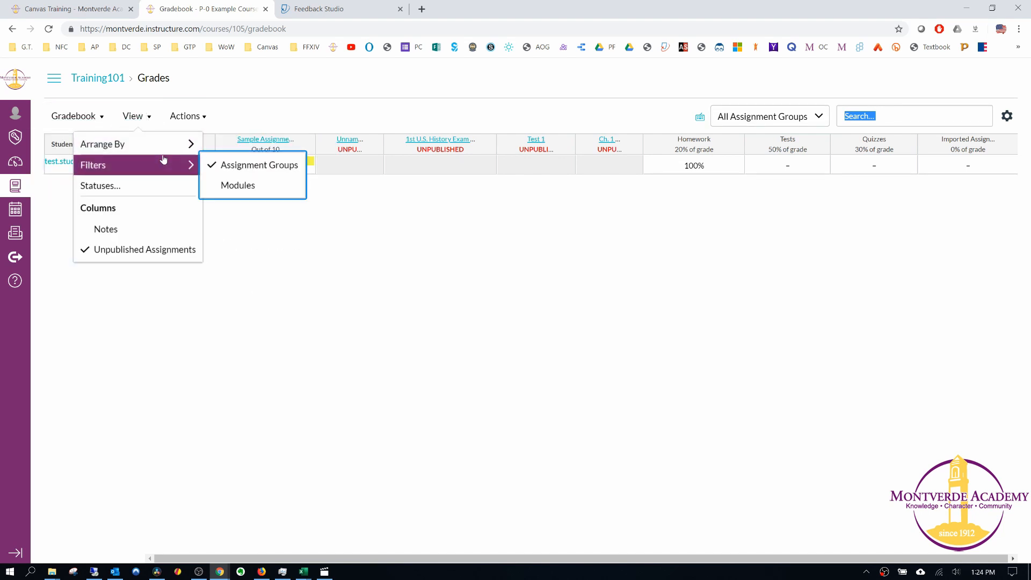
left_click(667, 366)
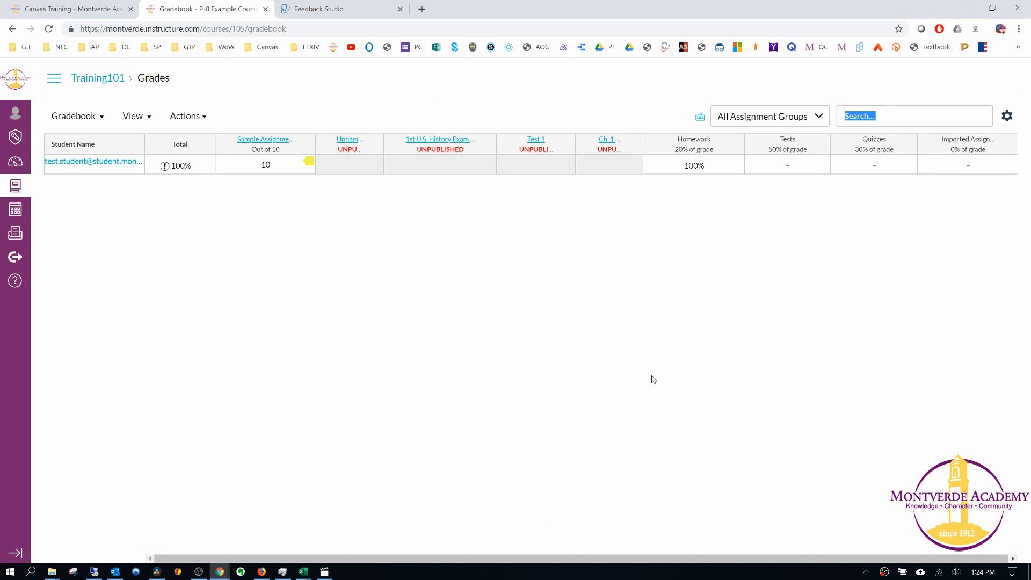
Step: Add the Modules filter to the gradebook and show only the Unit #1 U.S. History module
left_click(144, 120)
mouse_move(147, 175)
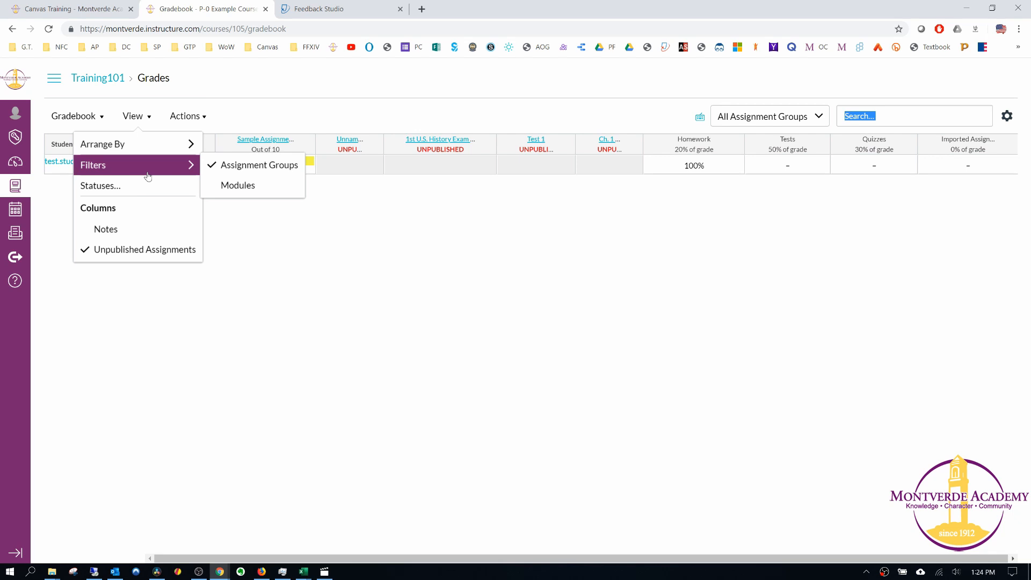
left_click(241, 187)
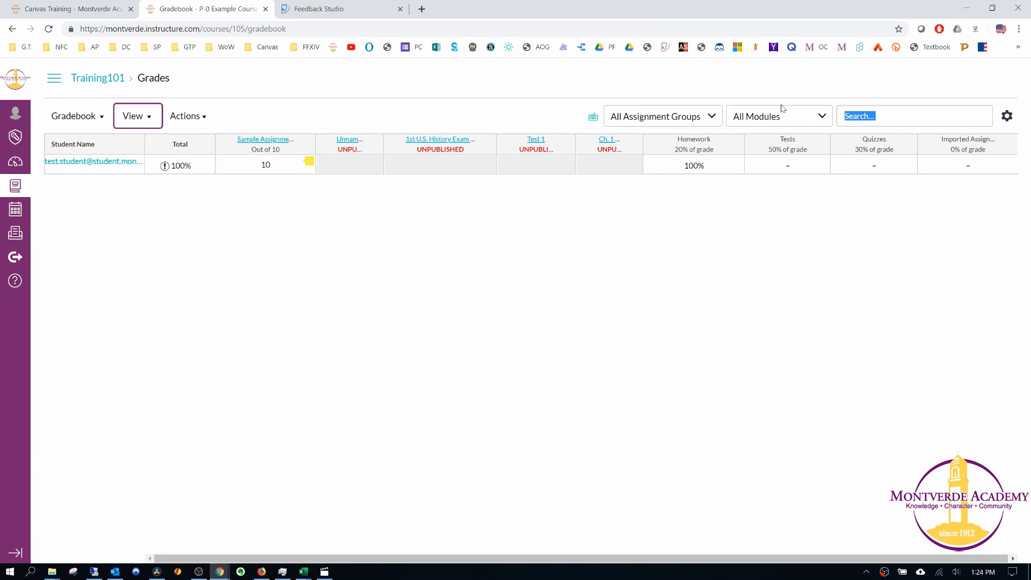
left_click(763, 118)
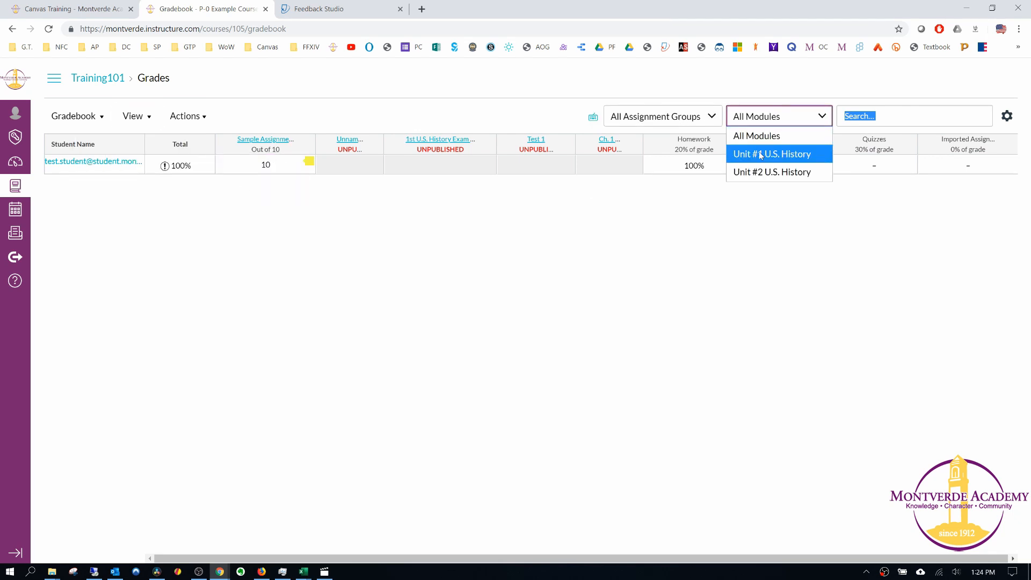
left_click(783, 158)
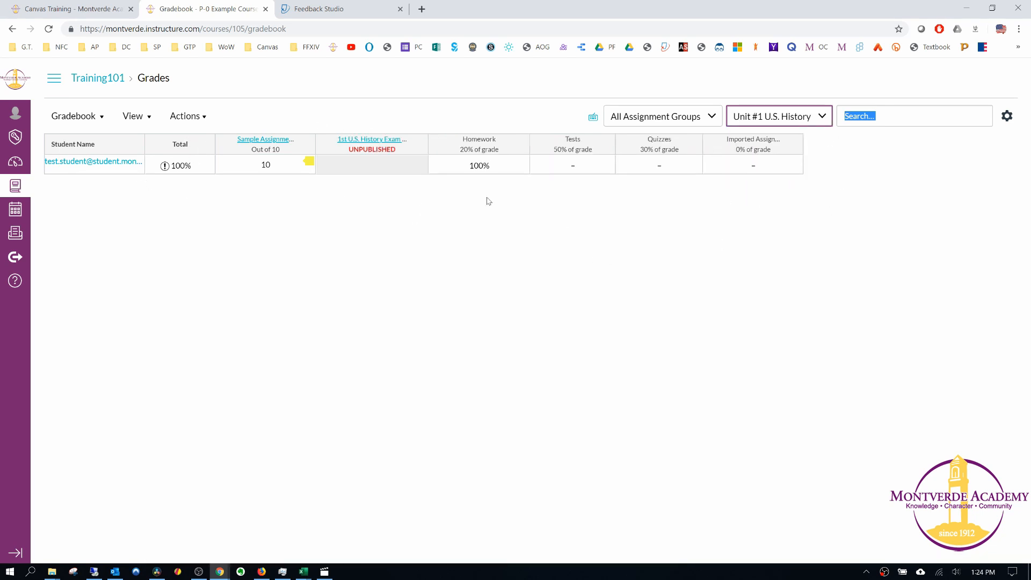
Step: Limit the gradebook's assignments to the Homework assignment group, keeping the Unit #1 U.S. History module filter
left_click(755, 116)
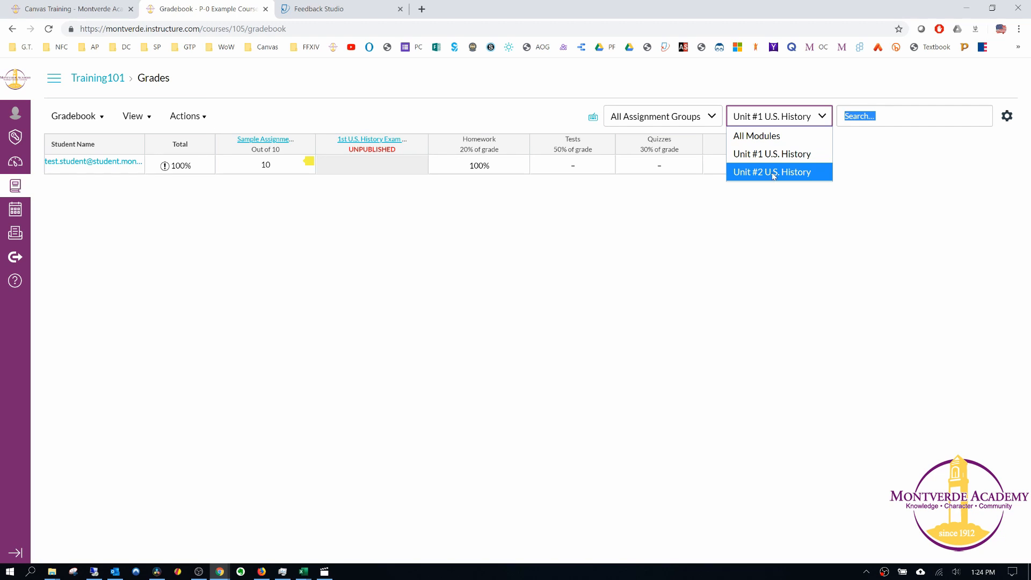
left_click(670, 117)
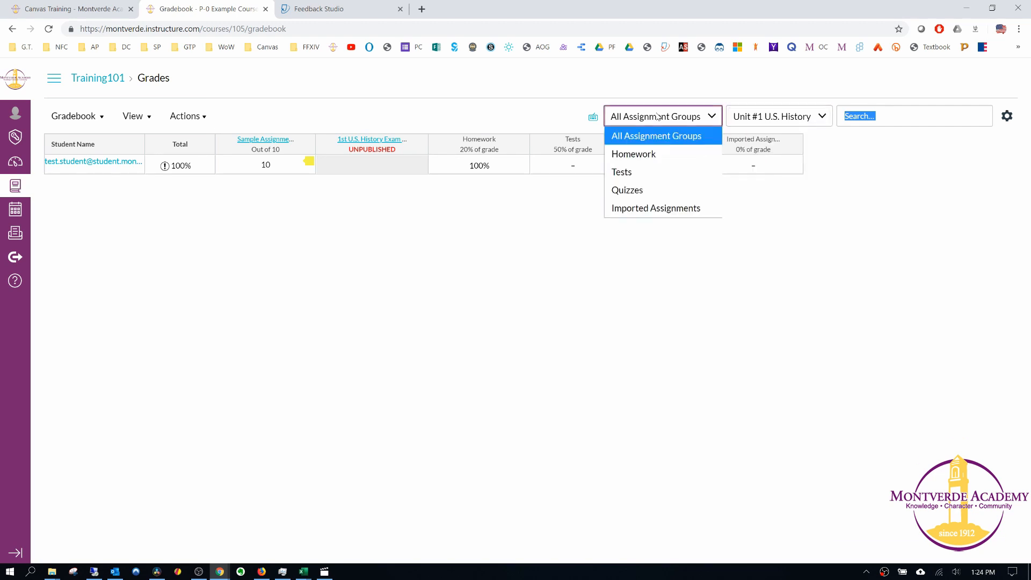
left_click(643, 160)
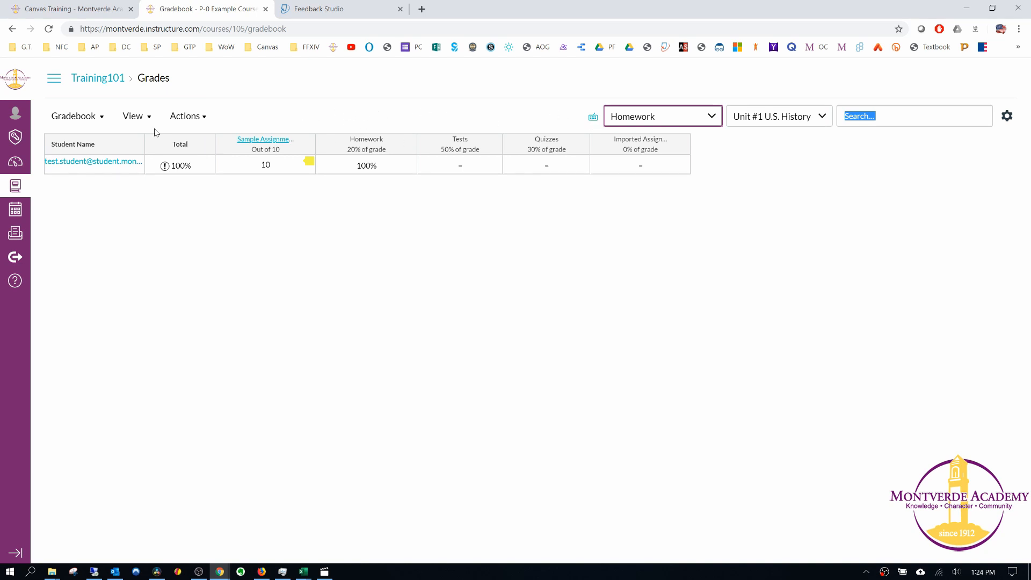
left_click(135, 116)
mouse_move(161, 165)
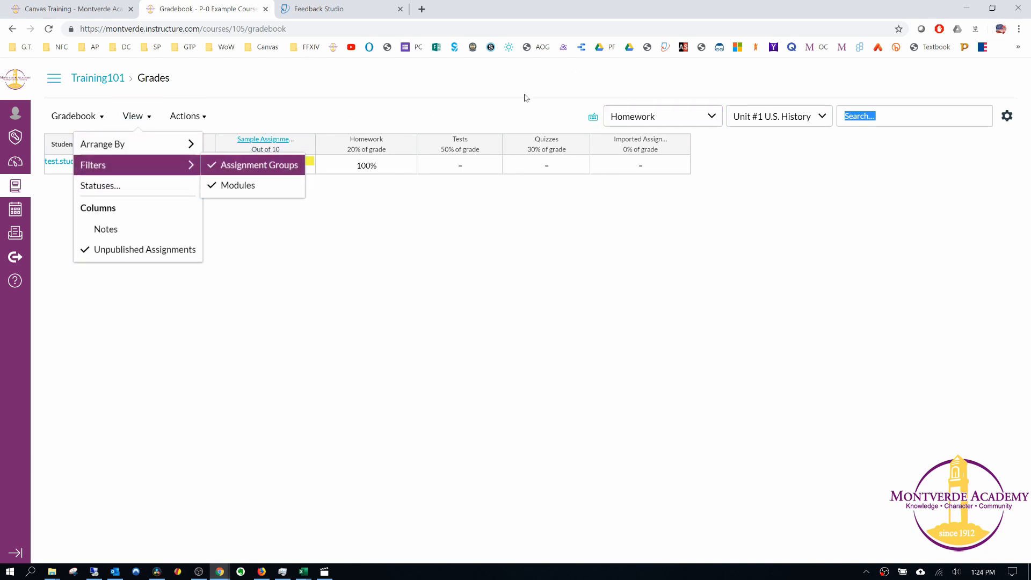
left_click(770, 251)
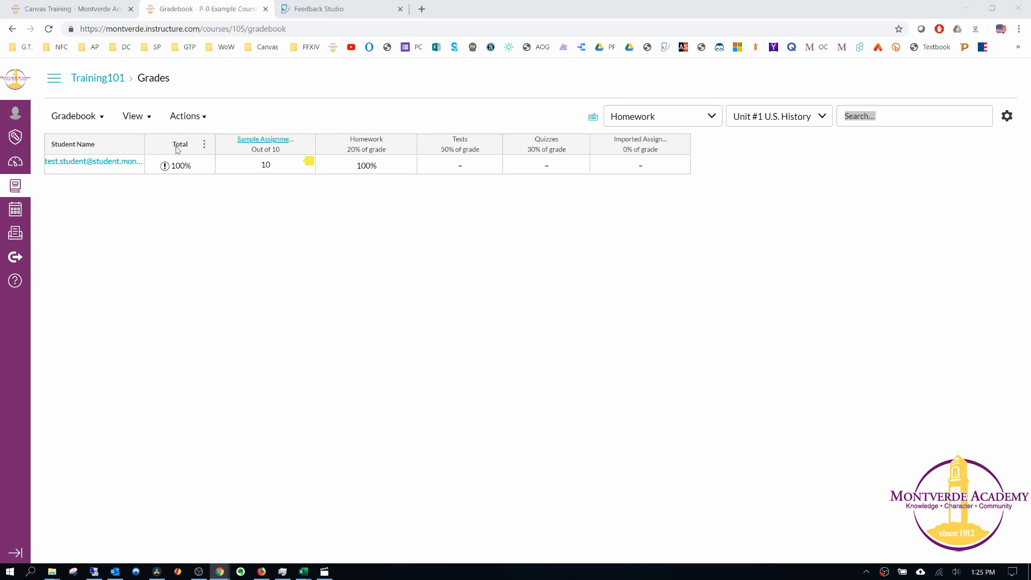
Step: Move the Total column to the end after Imported Assignments, and return it directly after Student Name
left_click_drag(178, 149, 698, 162)
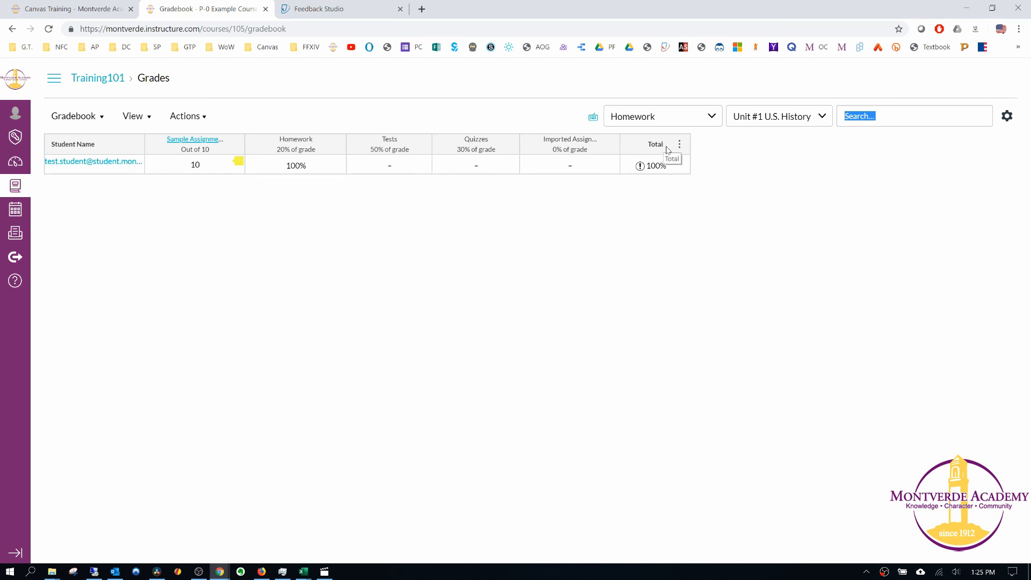
left_click_drag(667, 150, 158, 166)
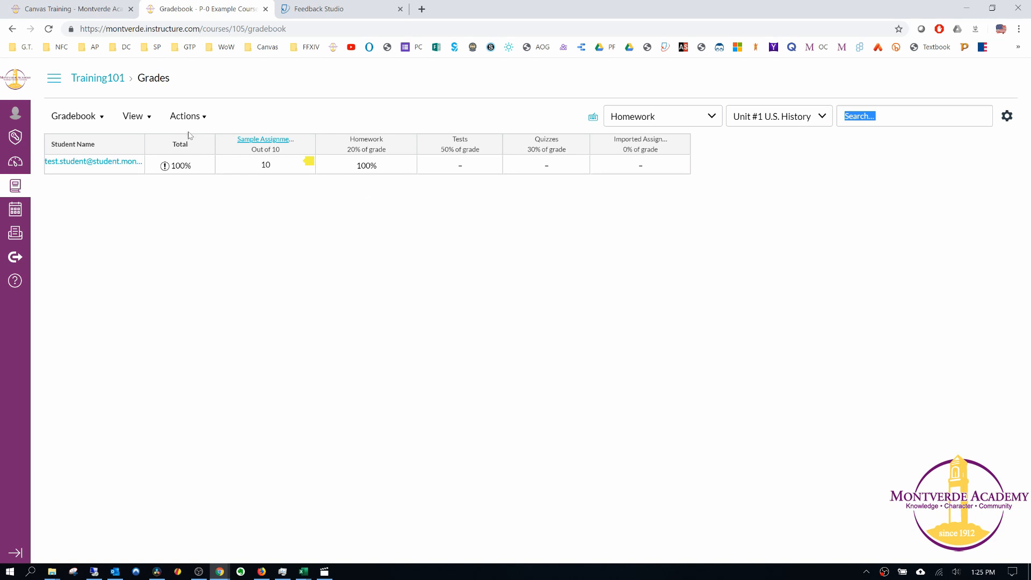
left_click(146, 118)
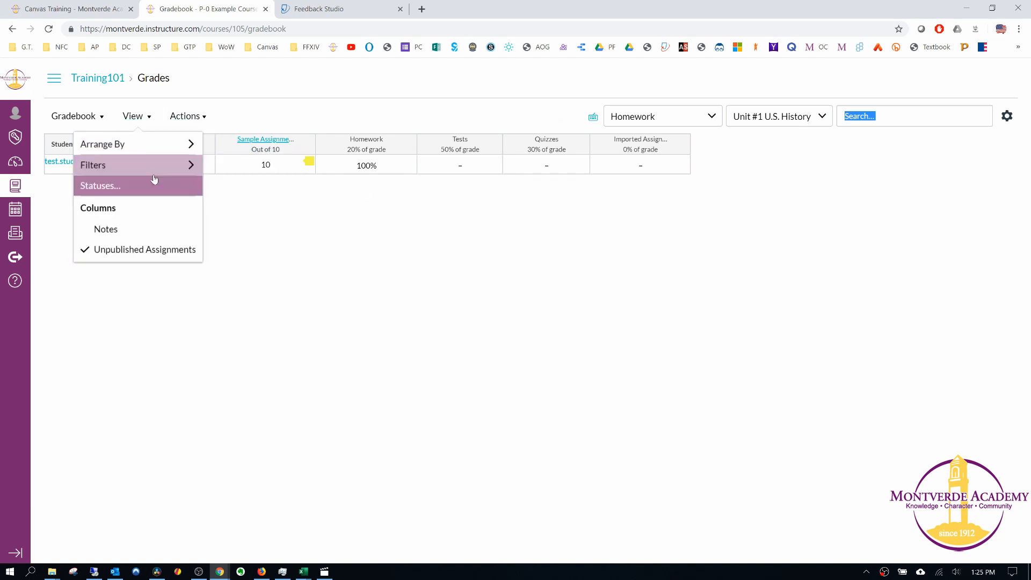
mouse_move(155, 170)
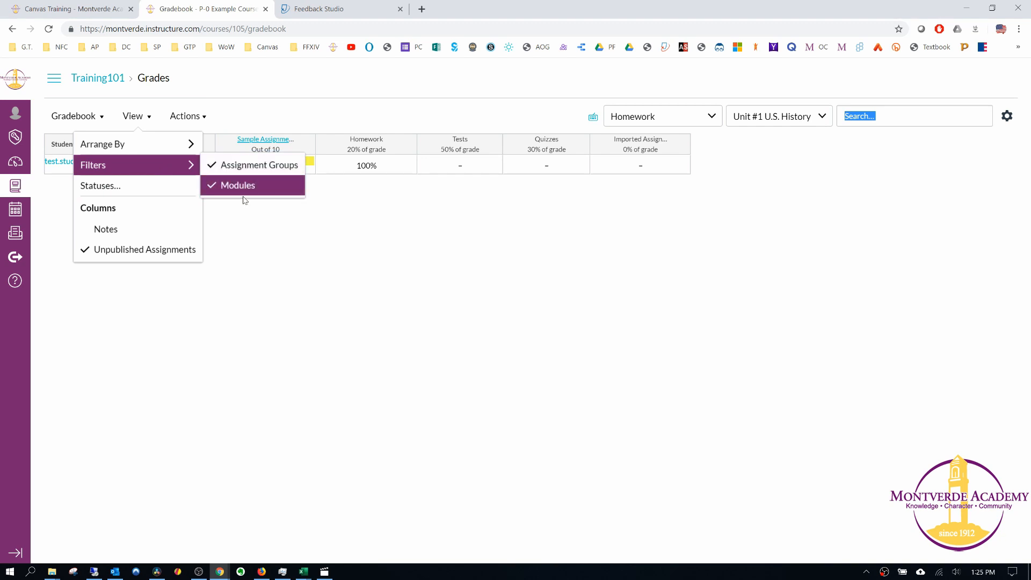
left_click(652, 386)
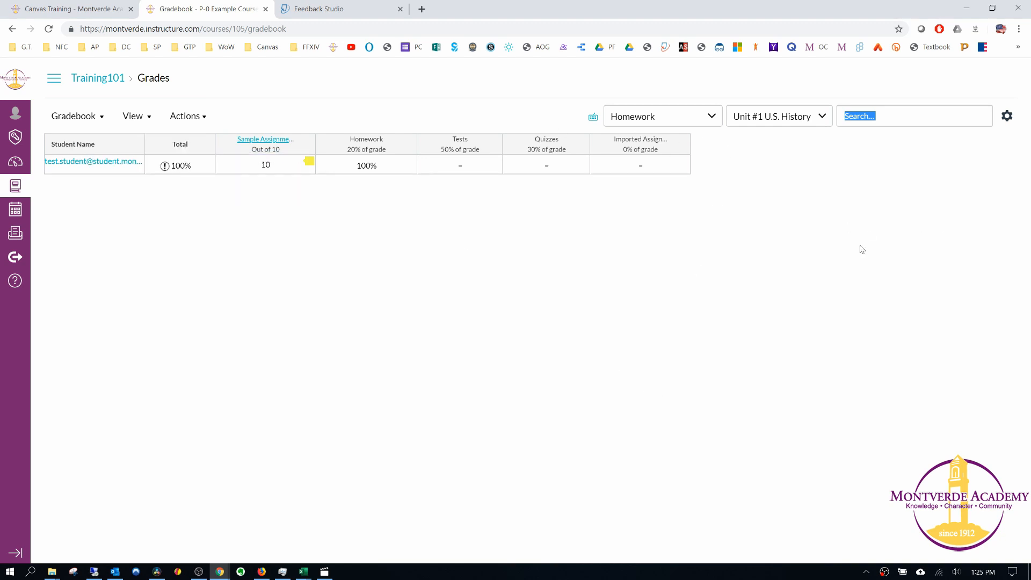